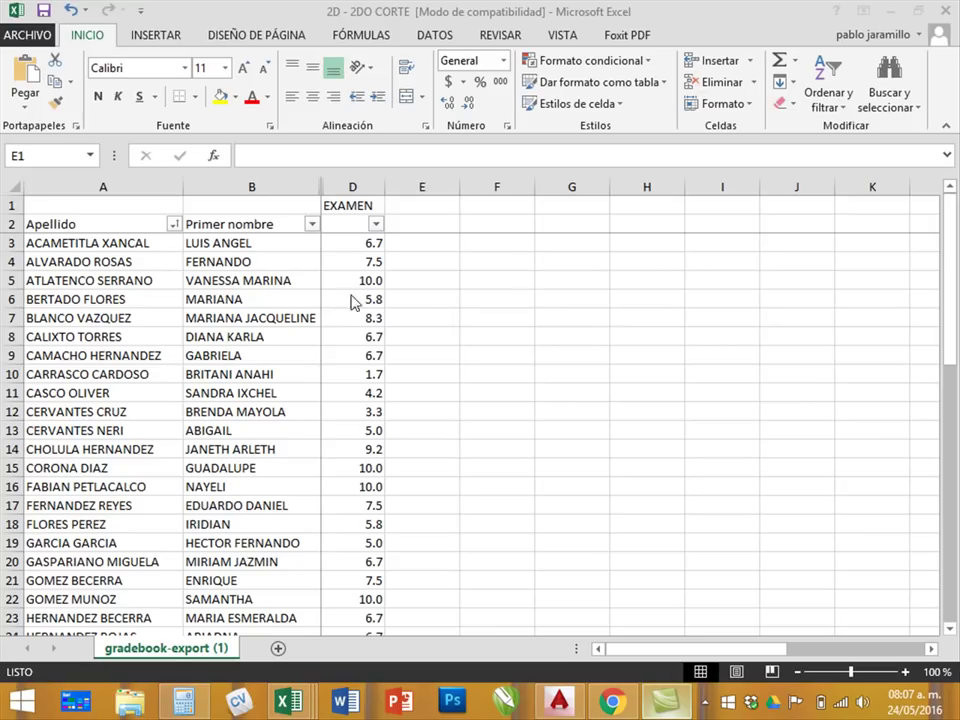
# Step: Check the exam grades of the first three students, in cells D3 to D5
pyautogui.click(362, 244)
pyautogui.click(433, 245)
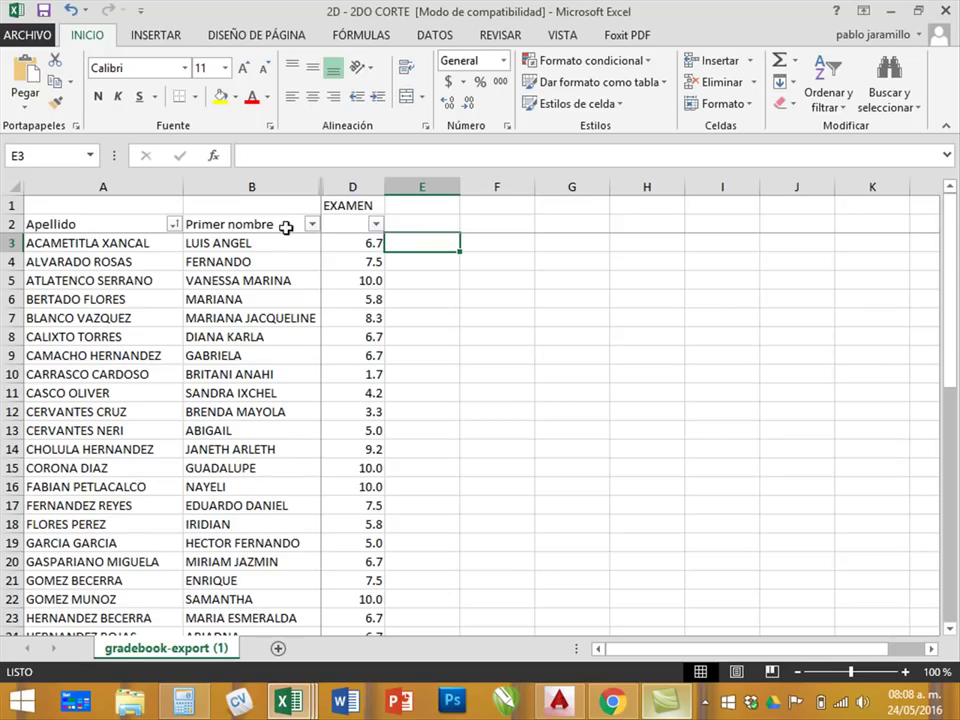
pyautogui.click(227, 242)
pyautogui.moveTo(369, 246); pyautogui.dragTo(371, 233)
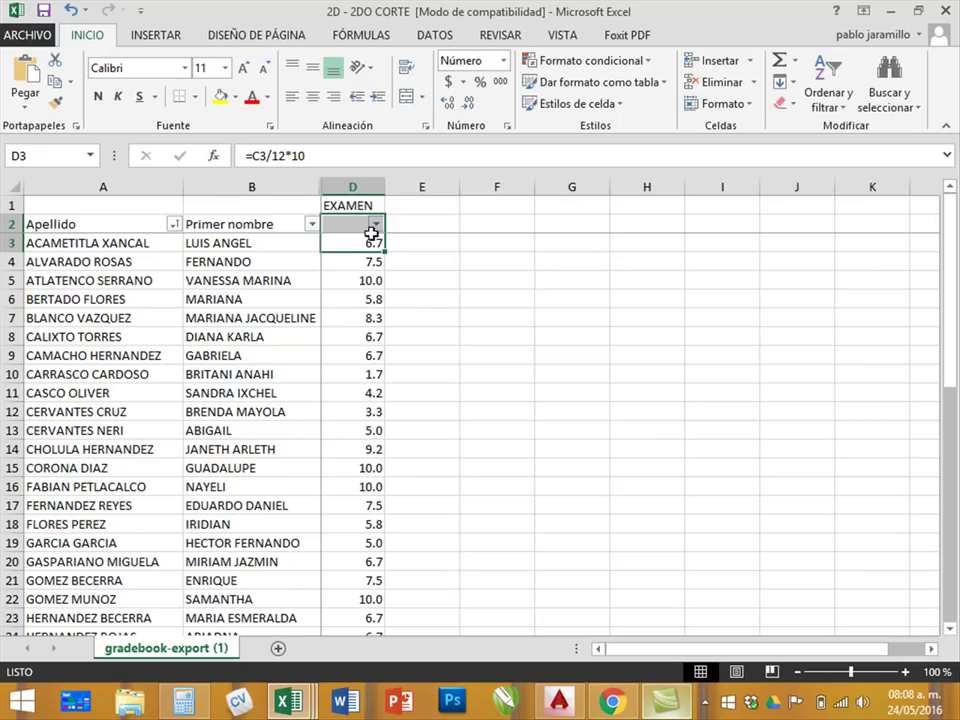
pyautogui.click(285, 260)
pyautogui.click(366, 264)
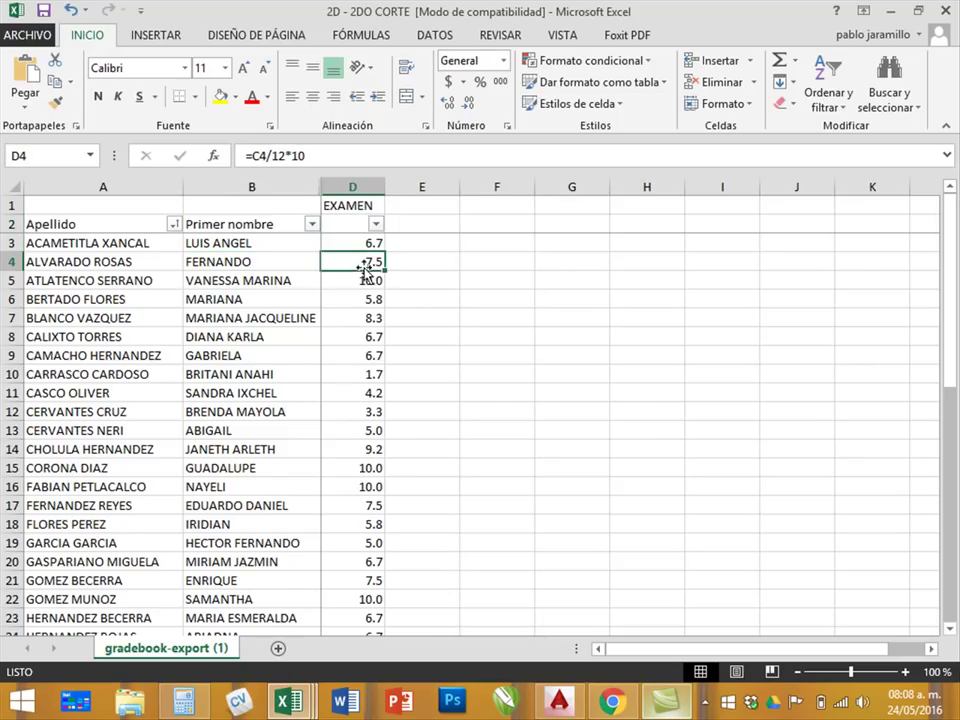
pyautogui.click(285, 280)
pyautogui.click(343, 280)
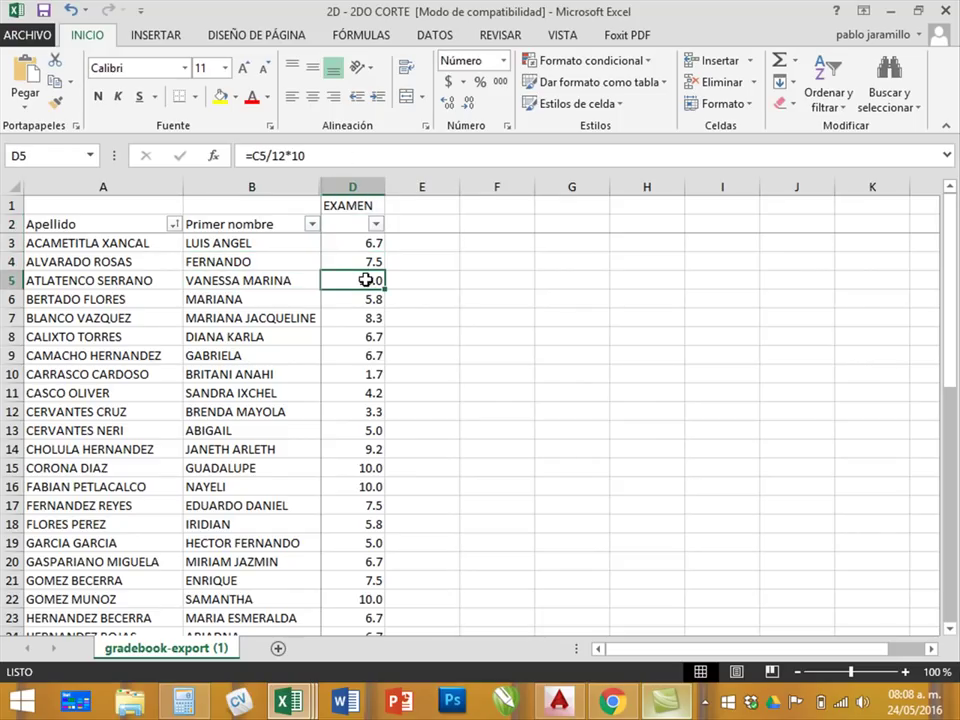
pyautogui.click(422, 242)
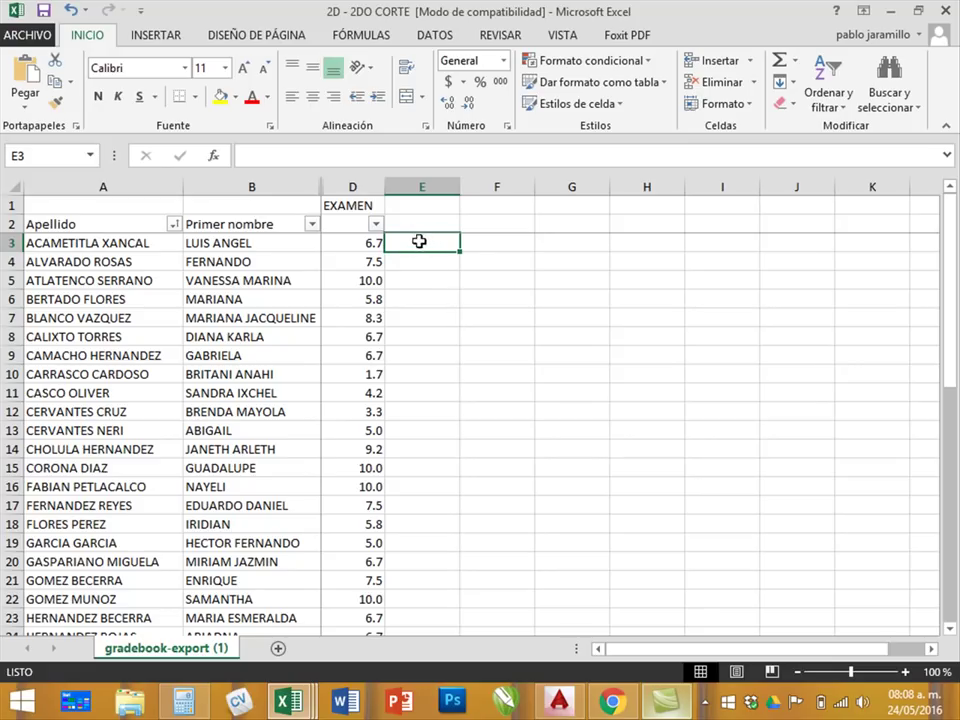
pyautogui.moveTo(459, 251); pyautogui.dragTo(461, 543)
pyautogui.click(421, 411)
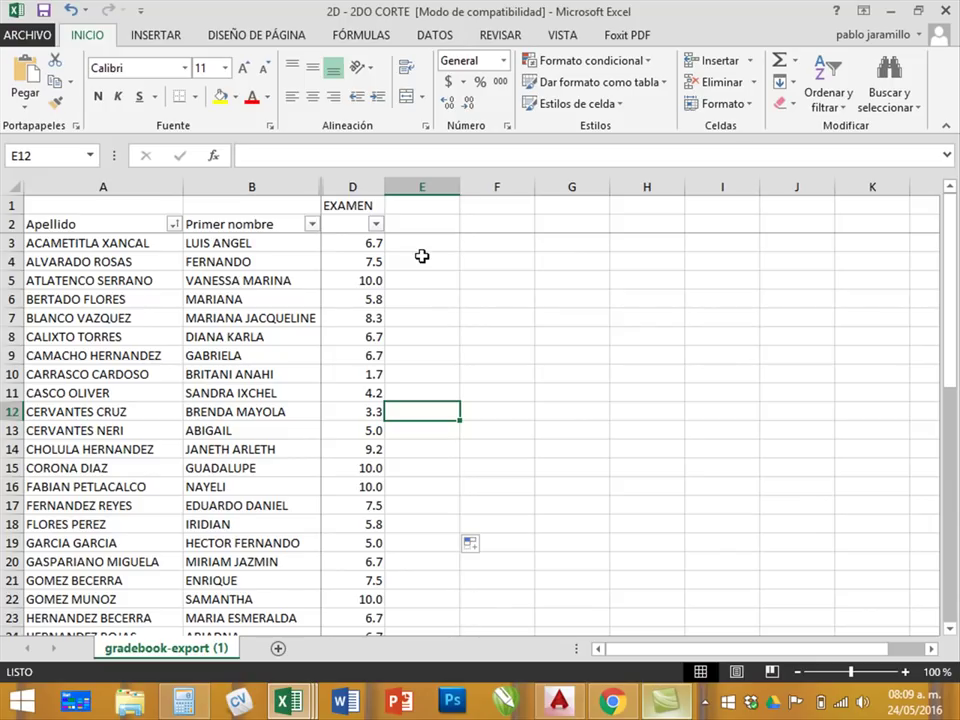
# Step: Enter the formula =D3*.4 in cell E3 to weight the first student's exam grade
pyautogui.click(410, 240)
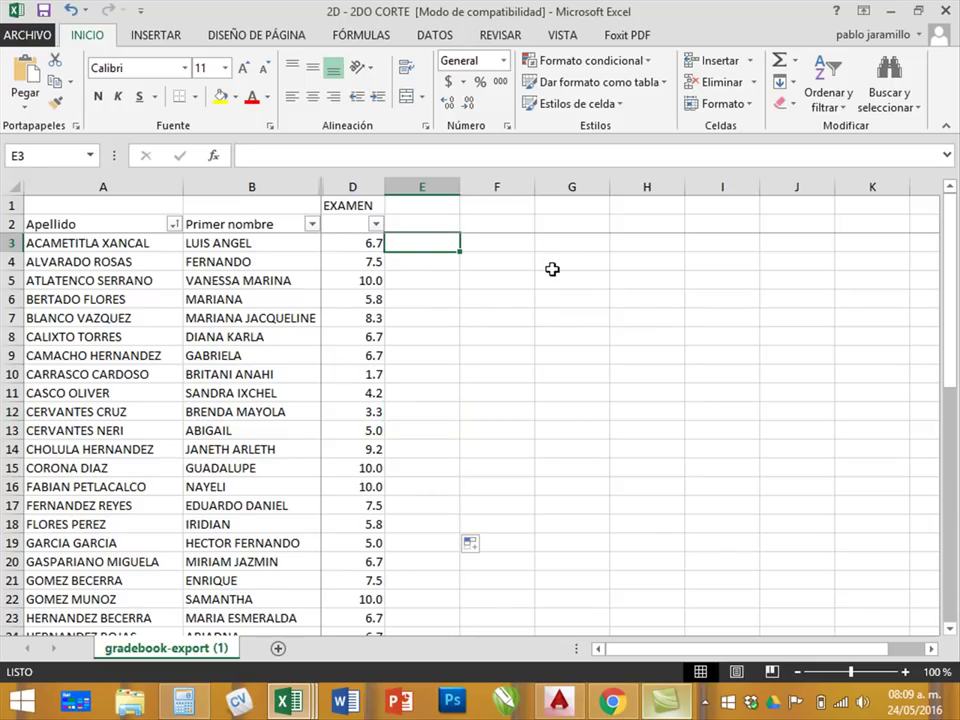
pyautogui.write('=')
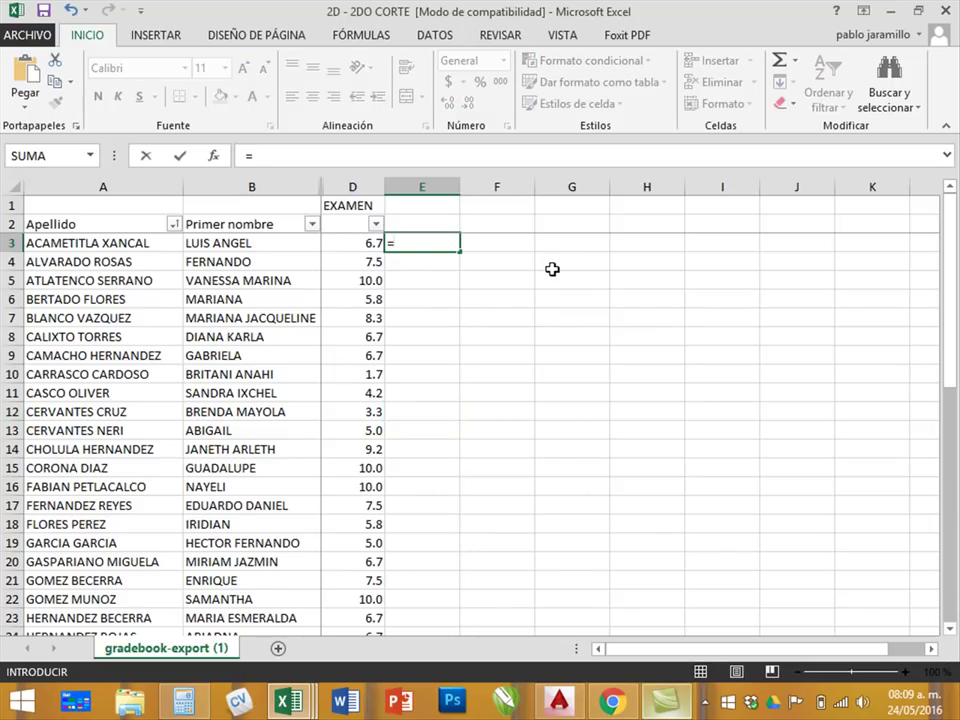
pyautogui.click(358, 244)
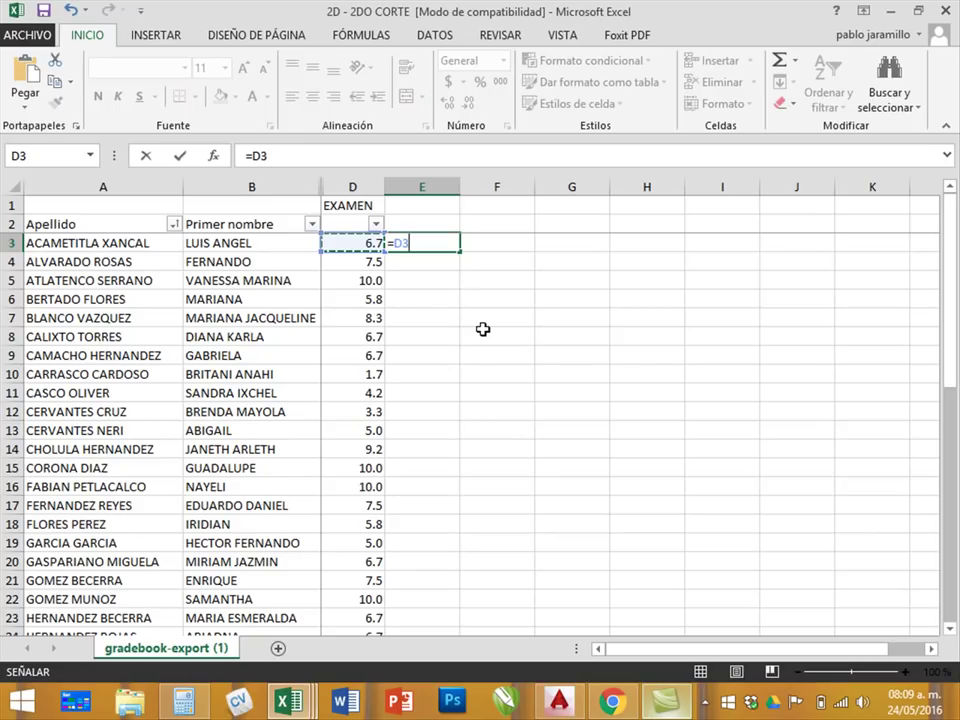
pyautogui.write('*')
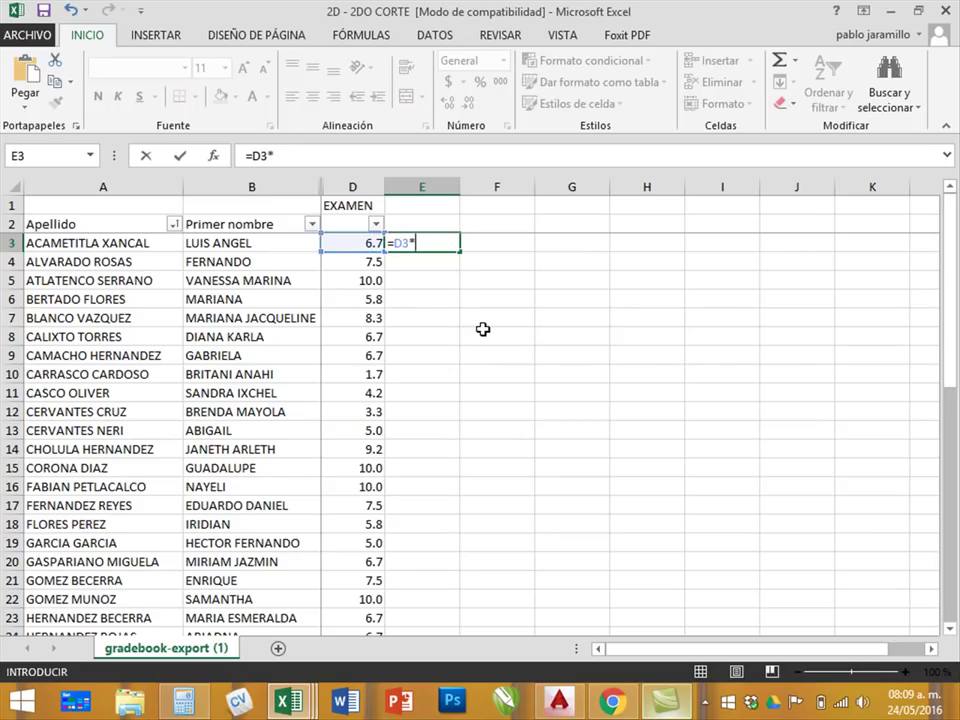
pyautogui.write('.4')
pyautogui.press('Return')
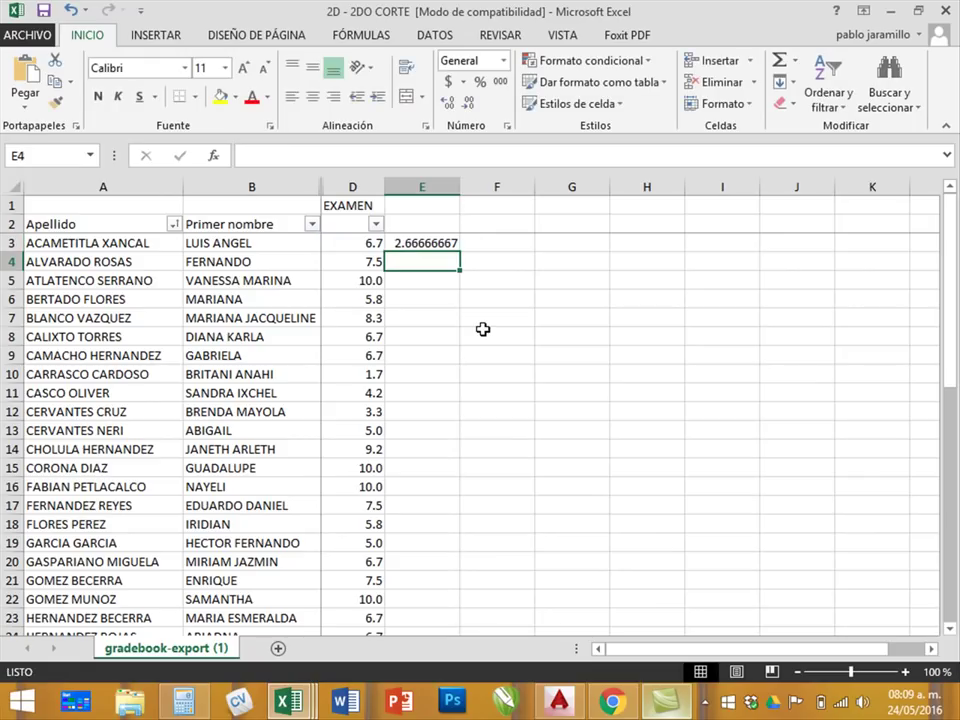
# Step: Reduce the number format of cell E3 to one decimal place
pyautogui.click(435, 243)
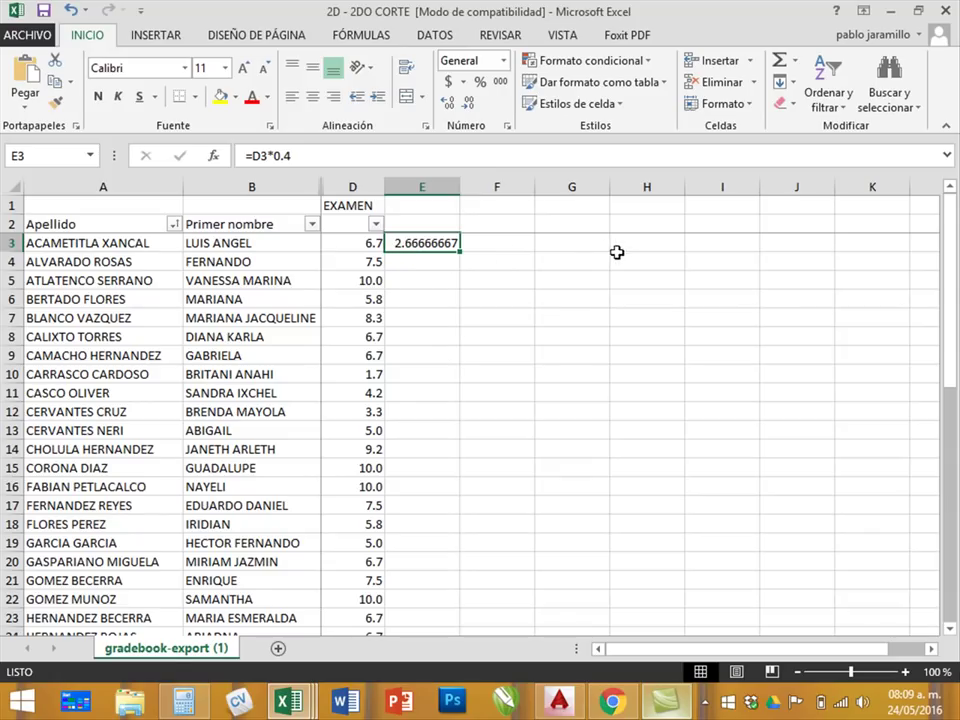
pyautogui.click(469, 106)
pyautogui.click(469, 106)
pyautogui.click(469, 106)
pyautogui.click(469, 106)
pyautogui.click(469, 106)
pyautogui.click(469, 106)
pyautogui.click(469, 106)
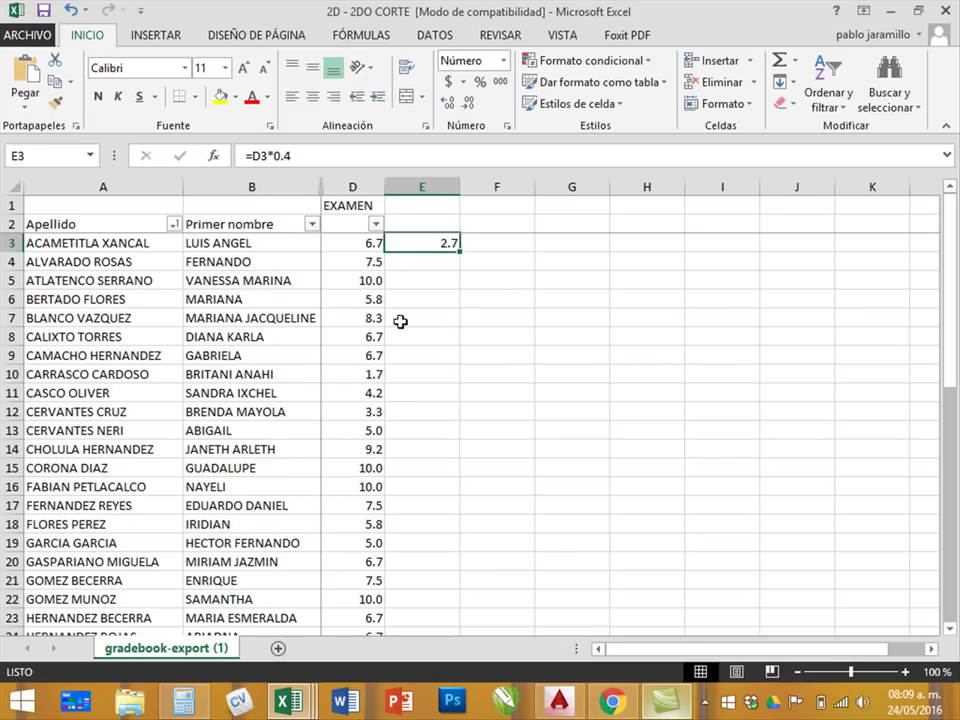
# Step: Fill the weighting formula from E3 down through E20 and check the copied formula in E5
pyautogui.moveTo(461, 252); pyautogui.dragTo(467, 570)
pyautogui.click(555, 418)
pyautogui.click(426, 282)
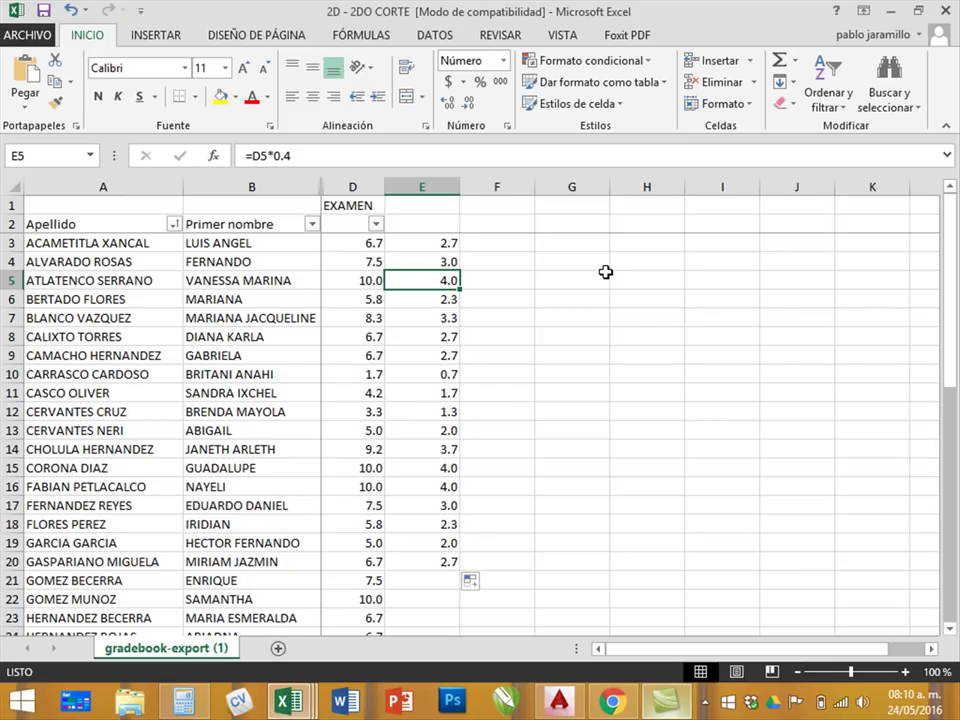
pyautogui.click(372, 281)
pyautogui.click(432, 280)
# Step: Clear the weighted results from cells E3 through E20
pyautogui.moveTo(421, 243); pyautogui.dragTo(416, 566)
pyautogui.press('Delete')
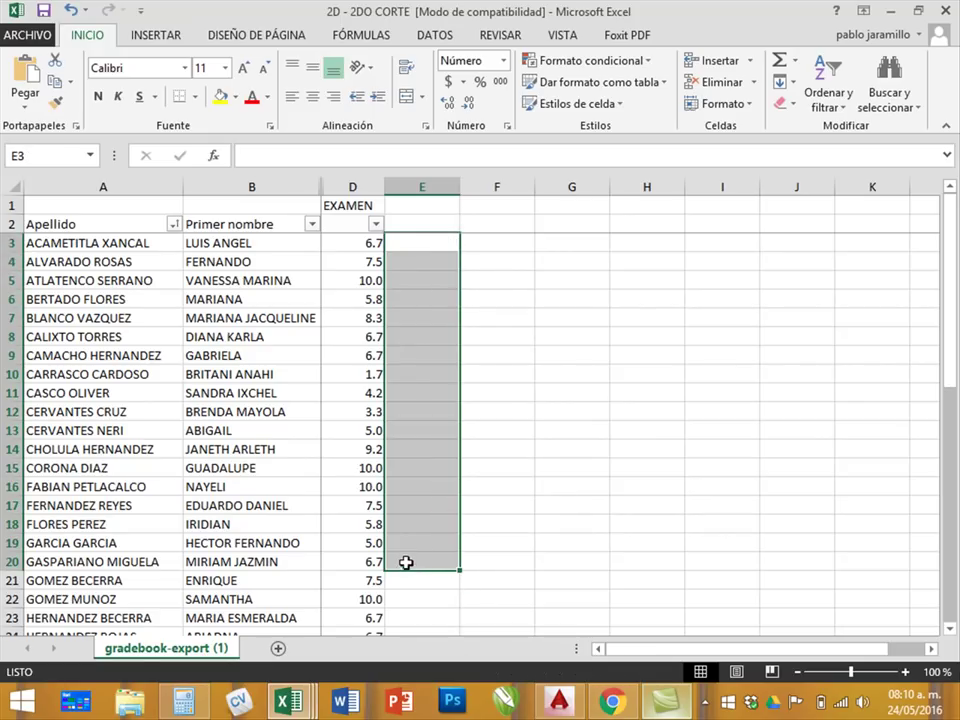
pyautogui.click(412, 332)
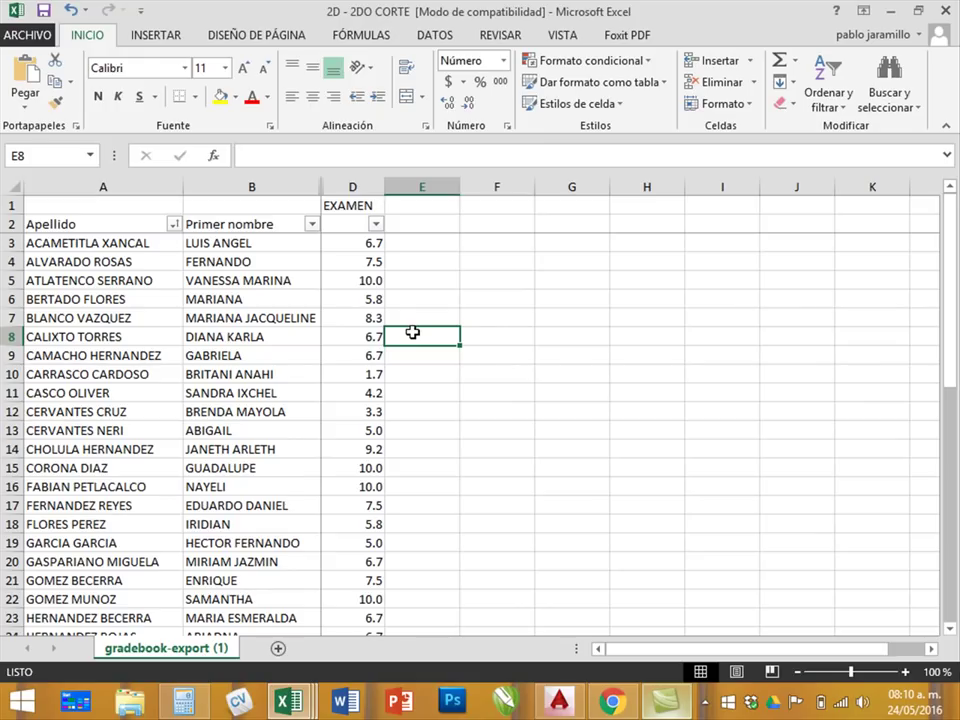
pyautogui.click(422, 256)
pyautogui.click(426, 241)
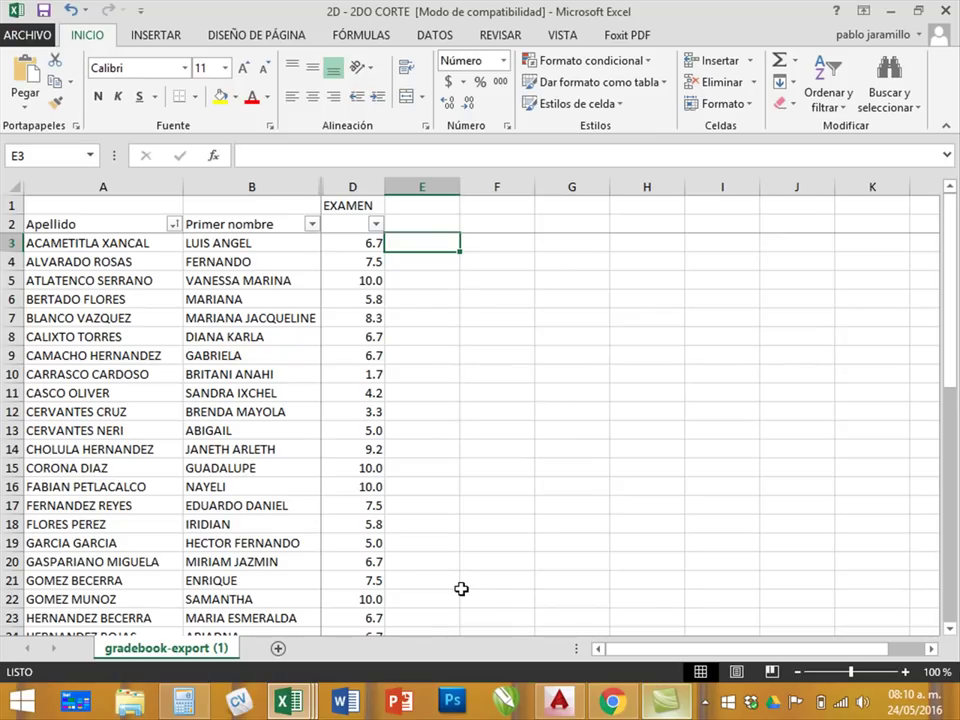
# Step: Enter the exam weighting .4 in cell E1, beside the EXAMEN heading
pyautogui.click(424, 204)
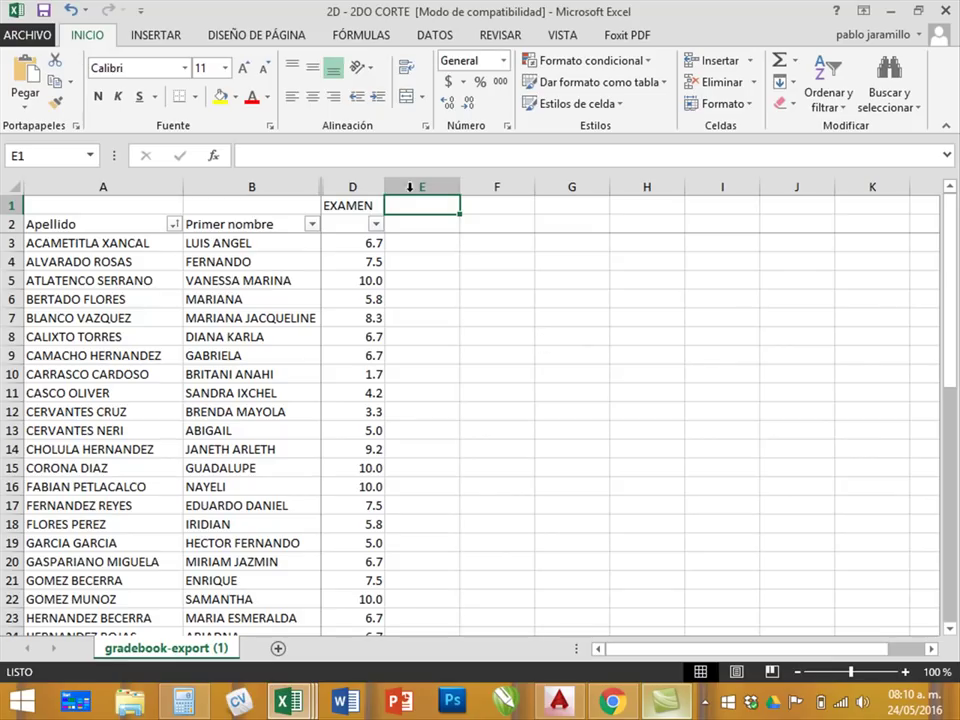
pyautogui.click(641, 272)
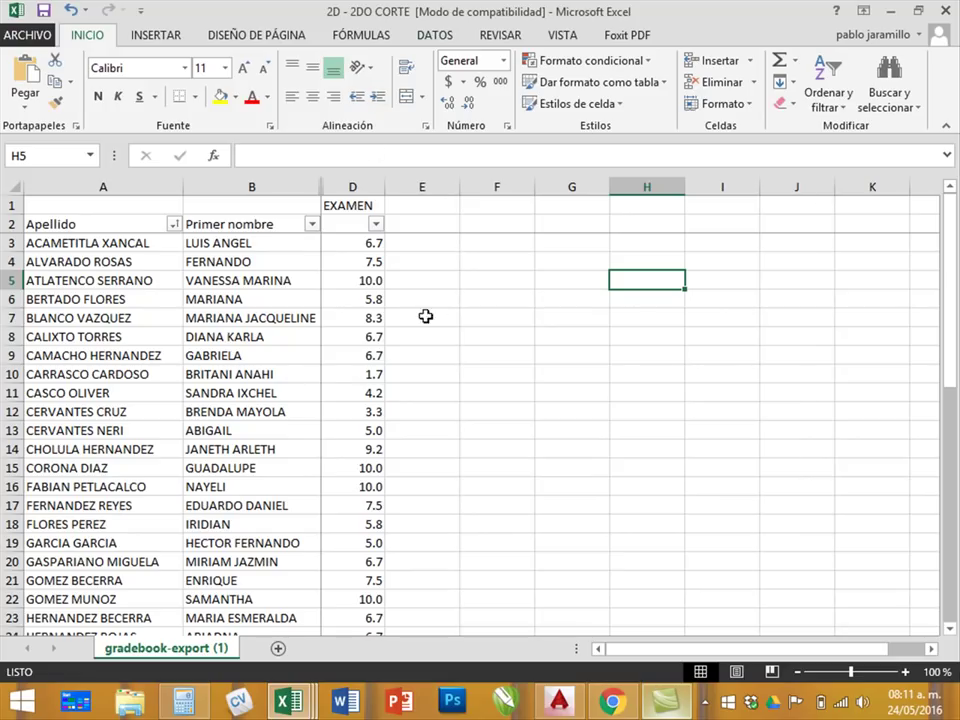
pyautogui.click(426, 204)
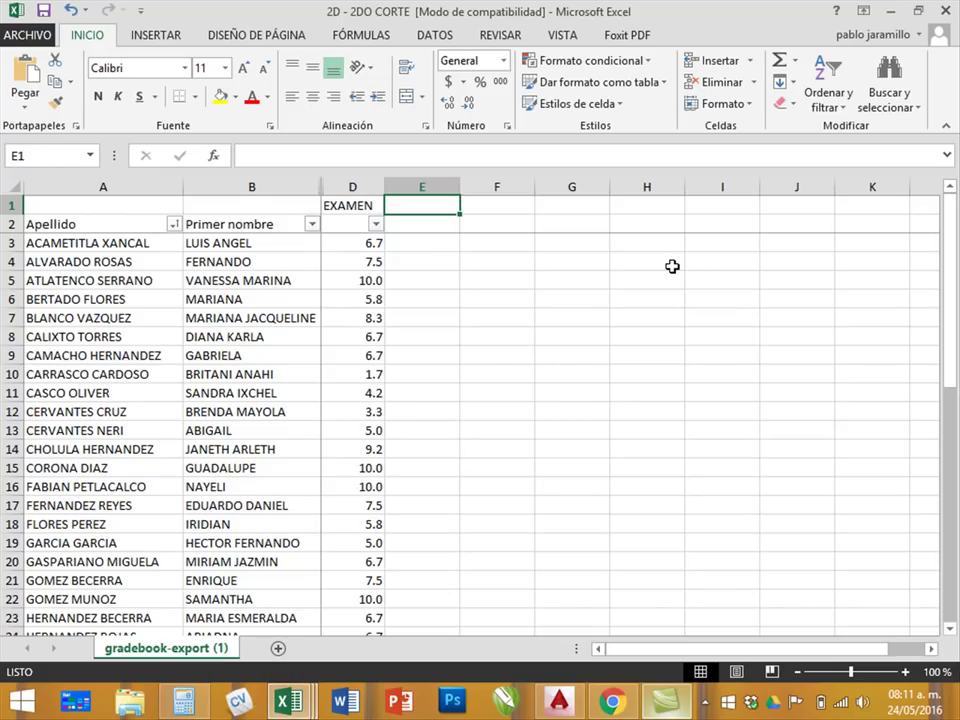
pyautogui.write('.4')
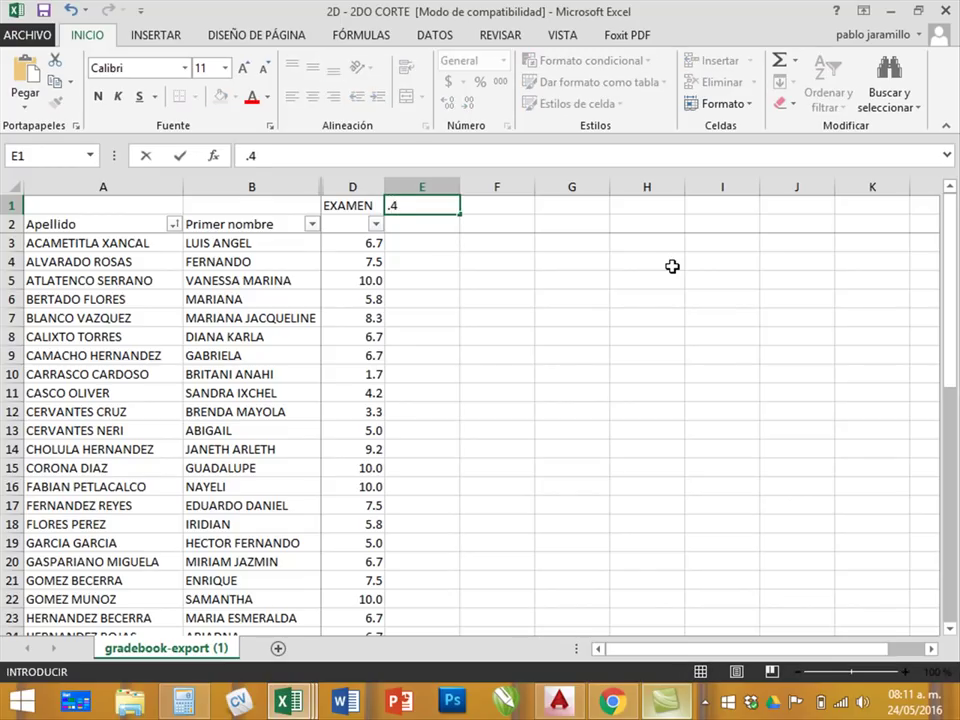
pyautogui.press('Return')
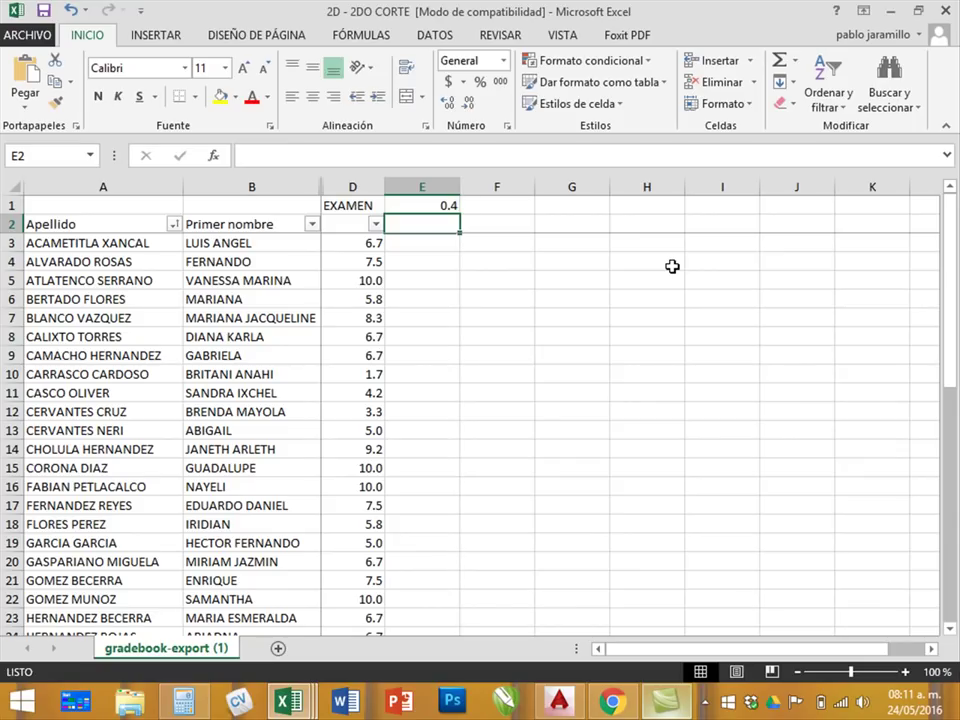
pyautogui.click(437, 202)
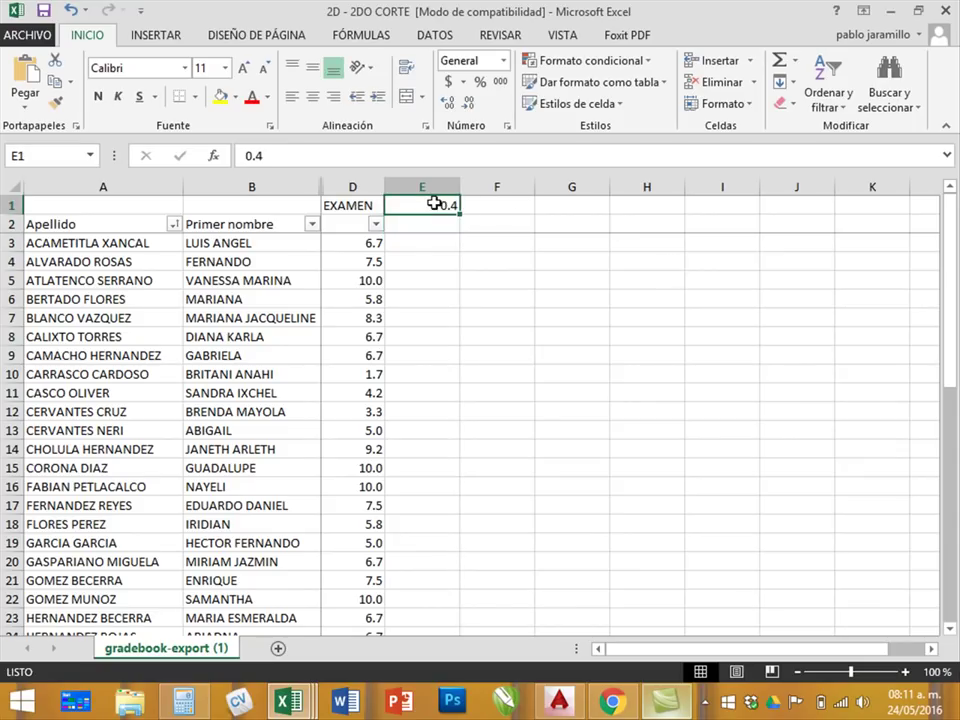
# Step: Enter the formula =D3*E1 in cell E3, multiplying the exam grade by the weighting cell
pyautogui.click(422, 245)
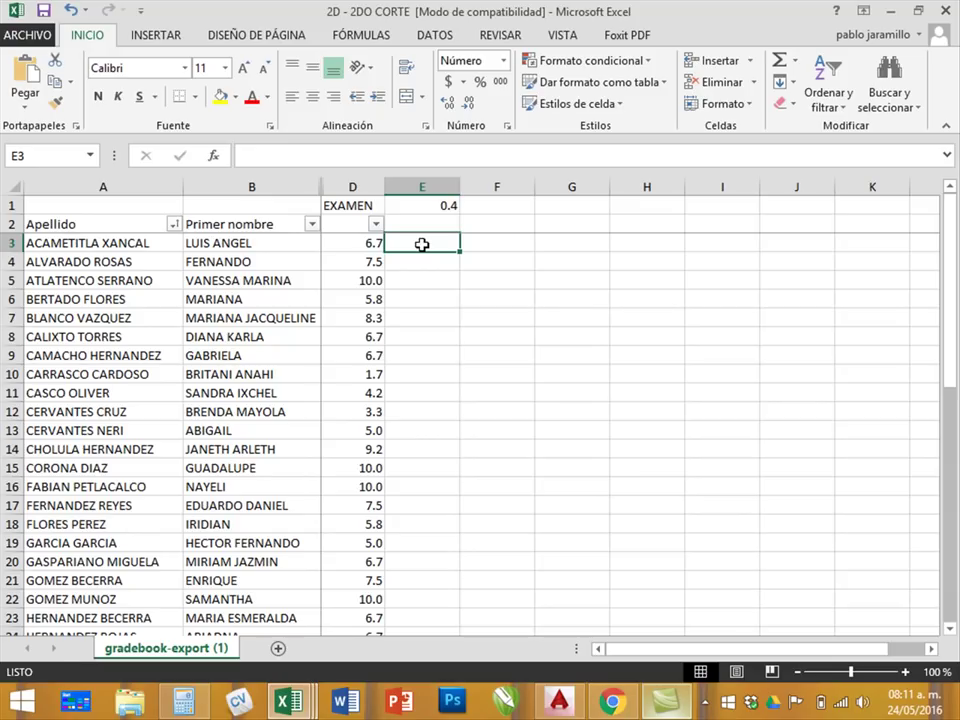
pyautogui.write('=')
pyautogui.click(350, 244)
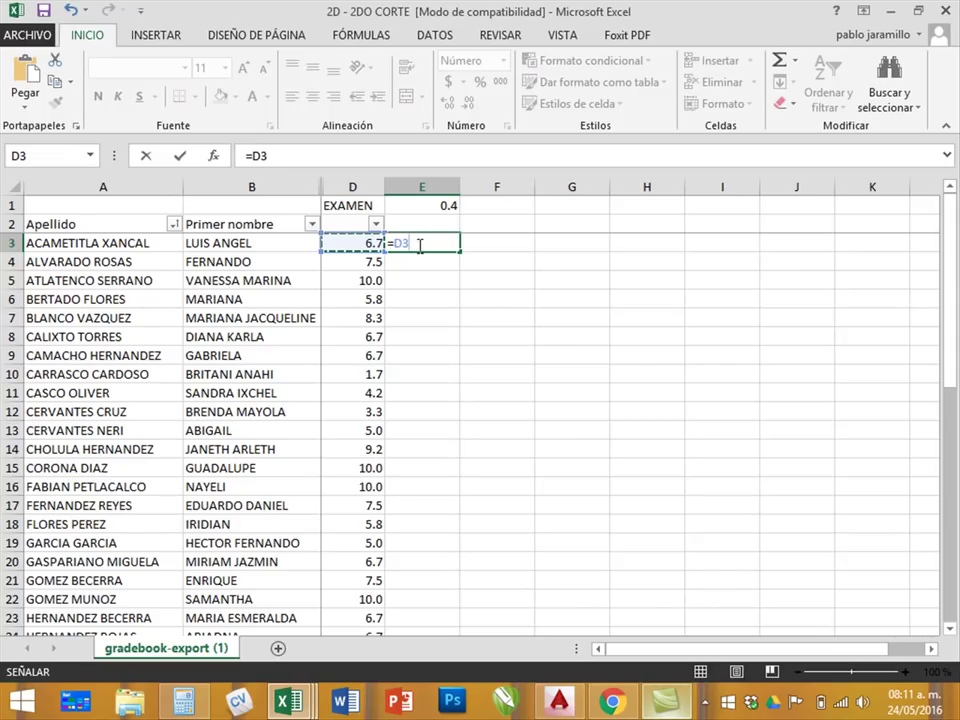
pyautogui.write('*.4')
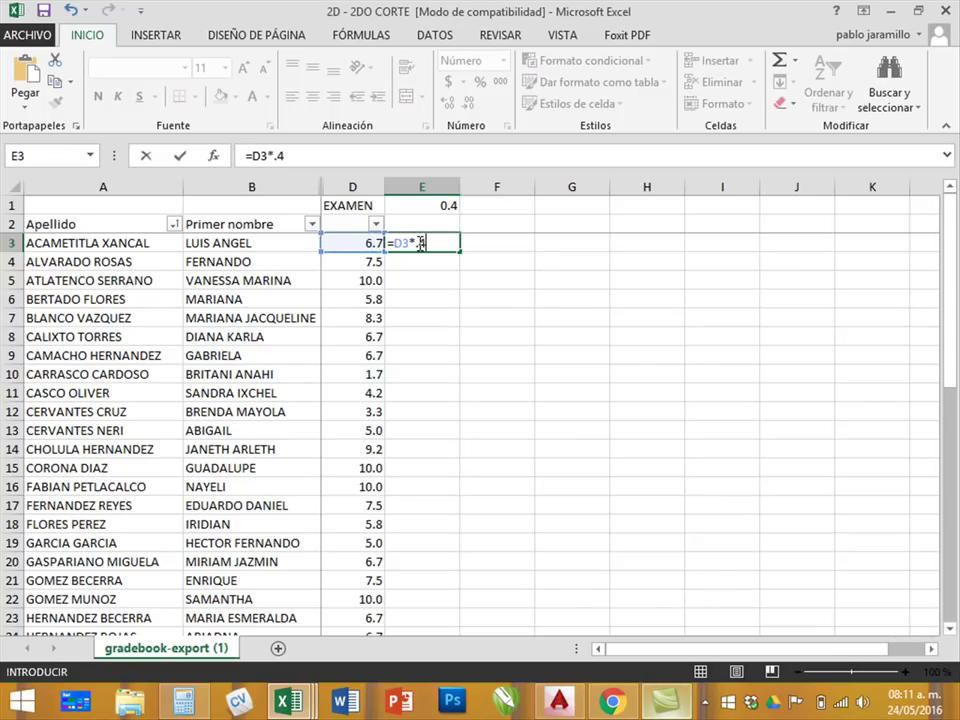
pyautogui.press('BackSpace')
pyautogui.press('BackSpace')
pyautogui.click(425, 206)
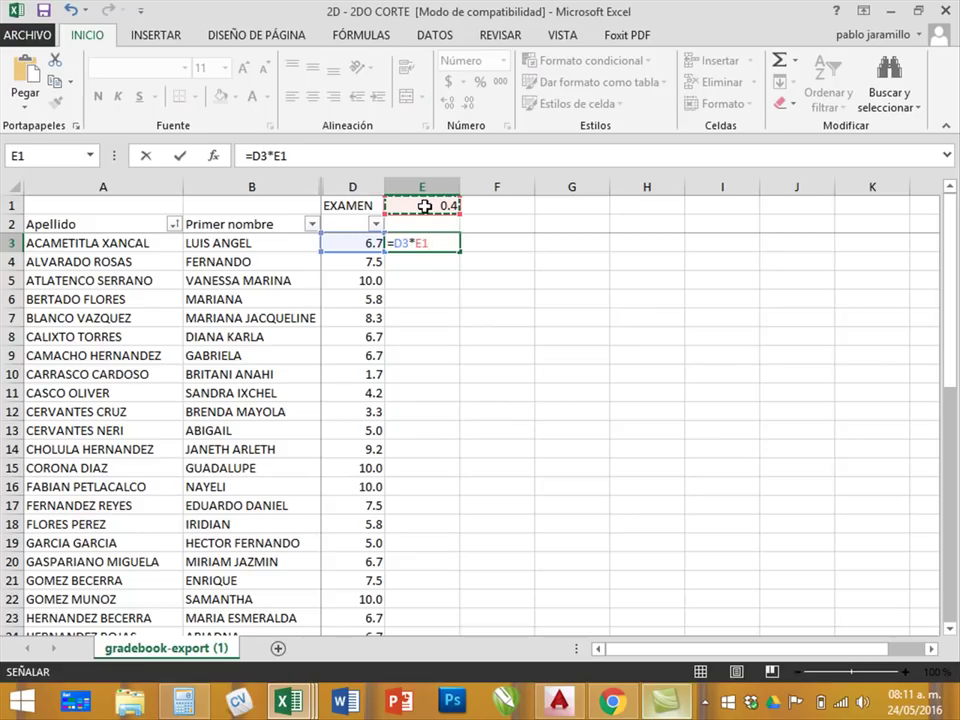
pyautogui.press('Return')
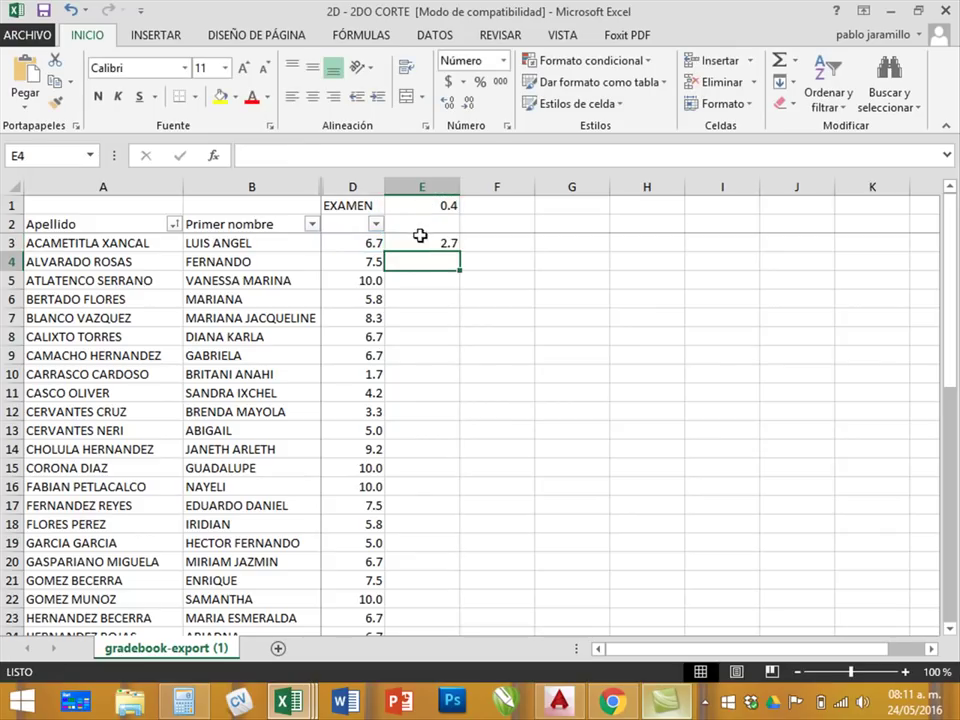
pyautogui.click(422, 240)
pyautogui.click(356, 244)
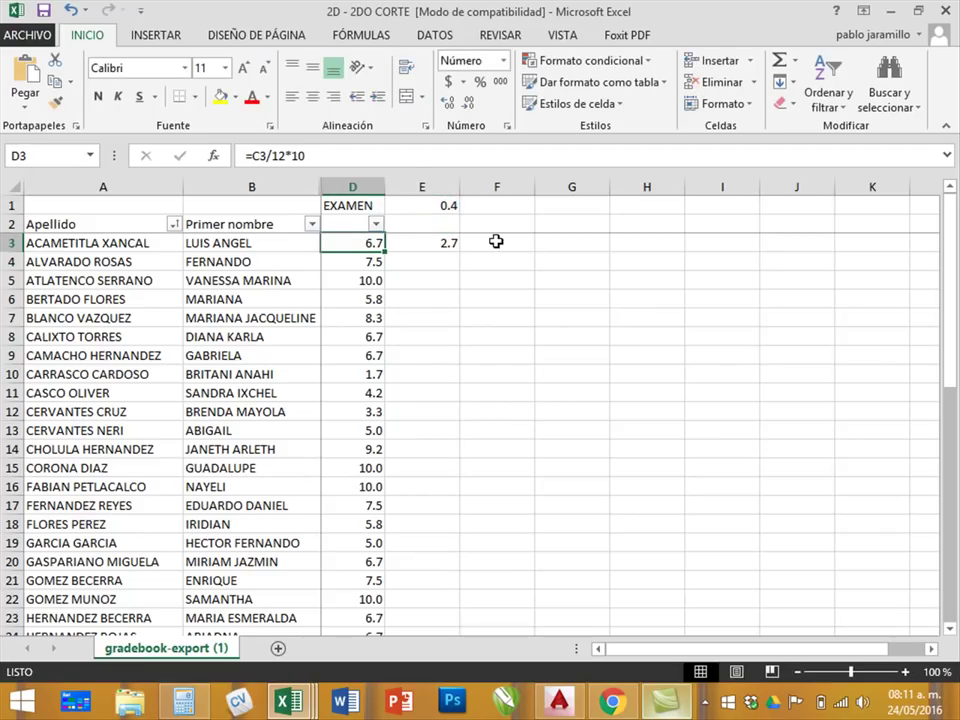
# Step: Fill the =D3*E1 formula from E3 down through E17 and check the copy in E15
pyautogui.click(418, 240)
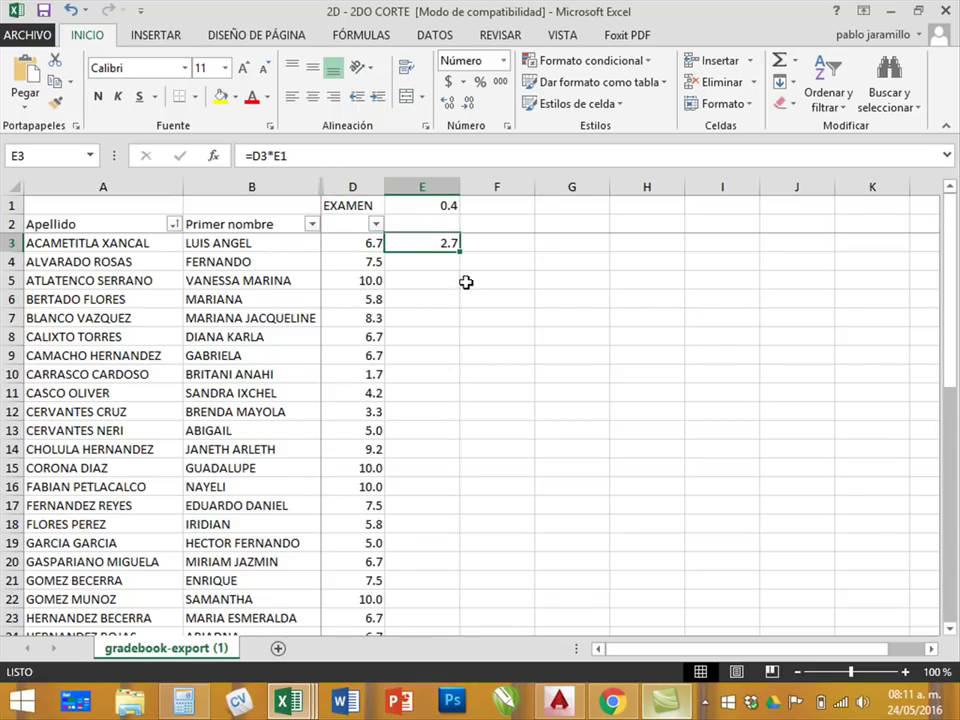
pyautogui.moveTo(461, 252); pyautogui.dragTo(462, 512)
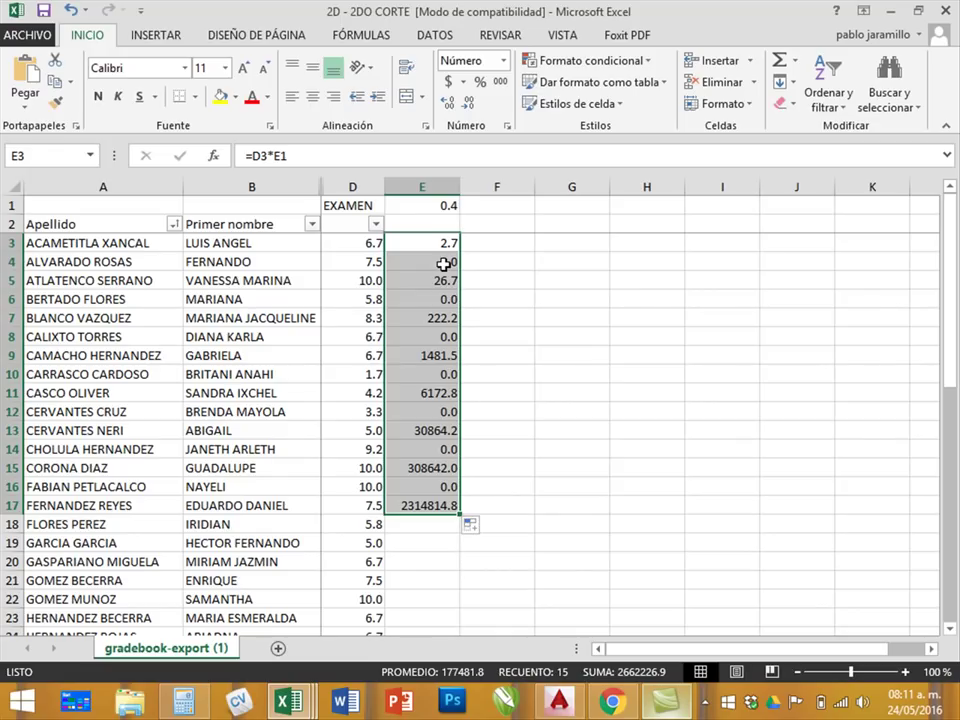
pyautogui.click(452, 474)
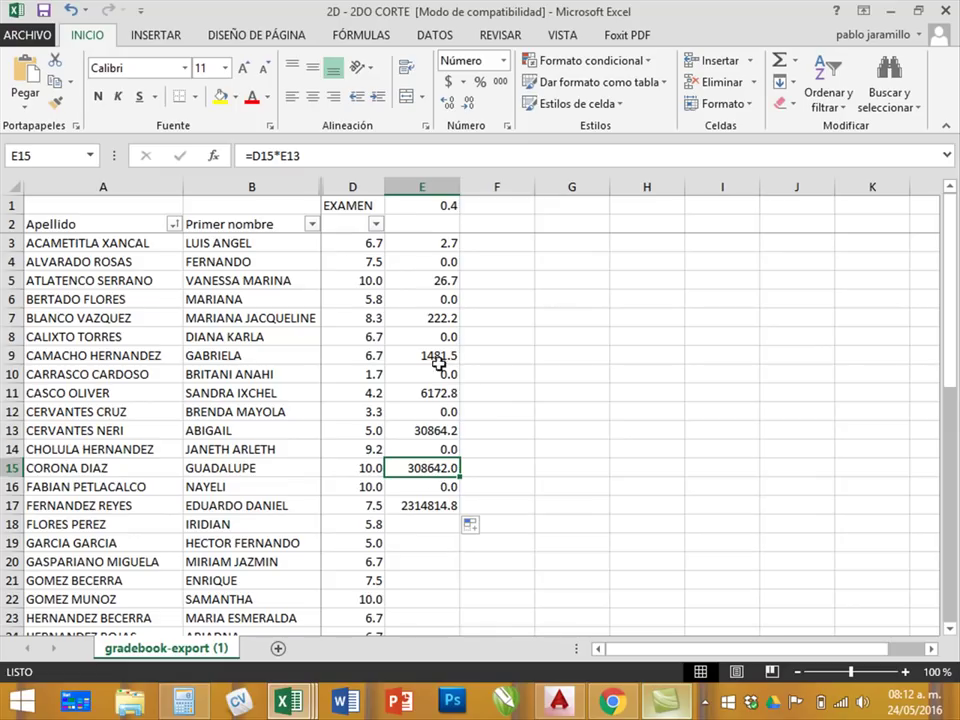
# Step: Review the cell references in E3's formula and clear the copied results from E5 through E17
pyautogui.click(414, 244)
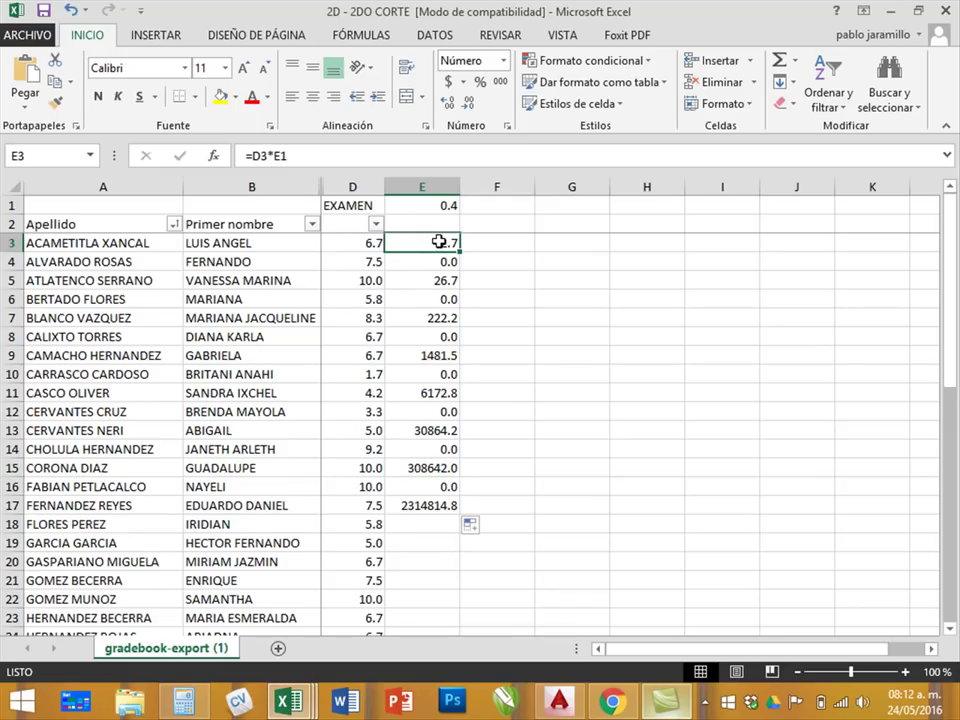
pyautogui.doubleClick(439, 242)
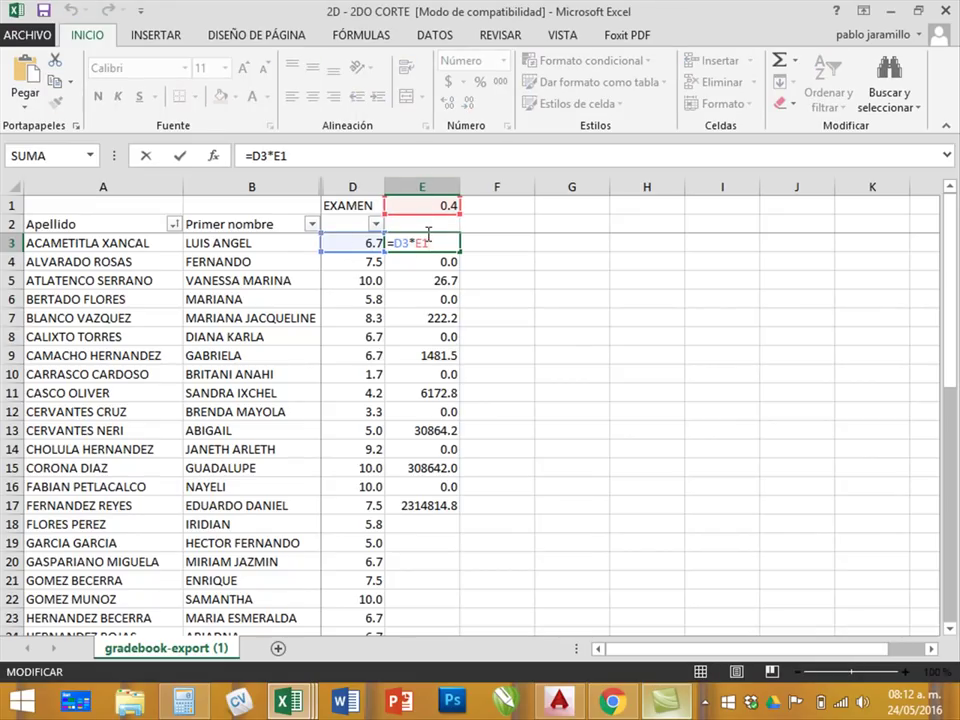
pyautogui.press('Return')
pyautogui.moveTo(439, 280); pyautogui.dragTo(430, 515)
pyautogui.press('Delete')
pyautogui.click(445, 243)
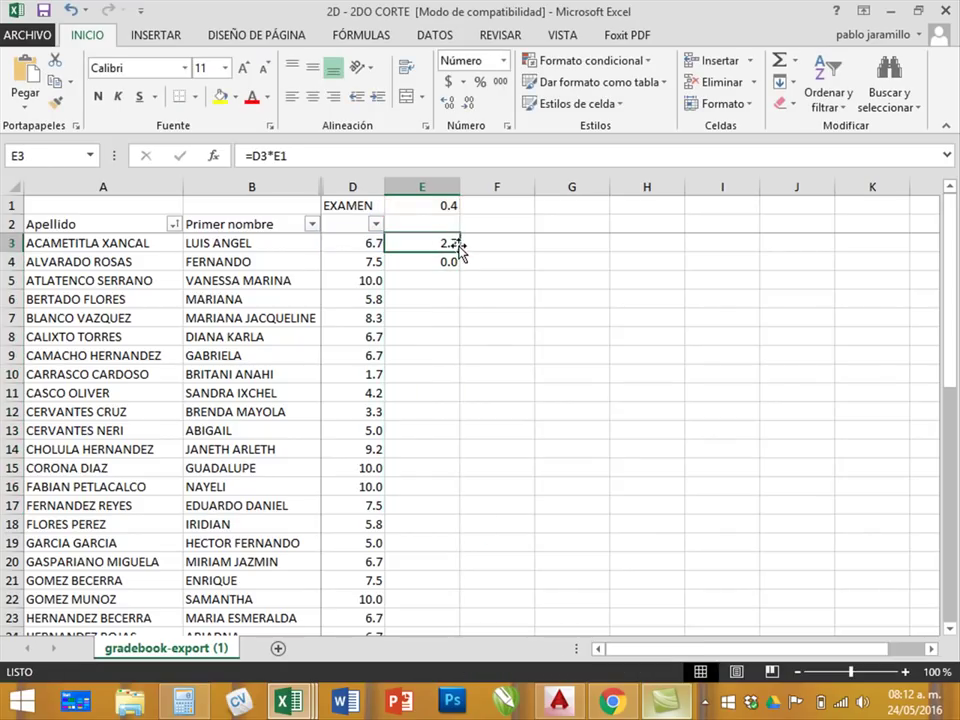
# Step: Copy the E3 formula down into E4 and E5 and check the cell references each copy uses
pyautogui.moveTo(460, 252); pyautogui.dragTo(463, 274)
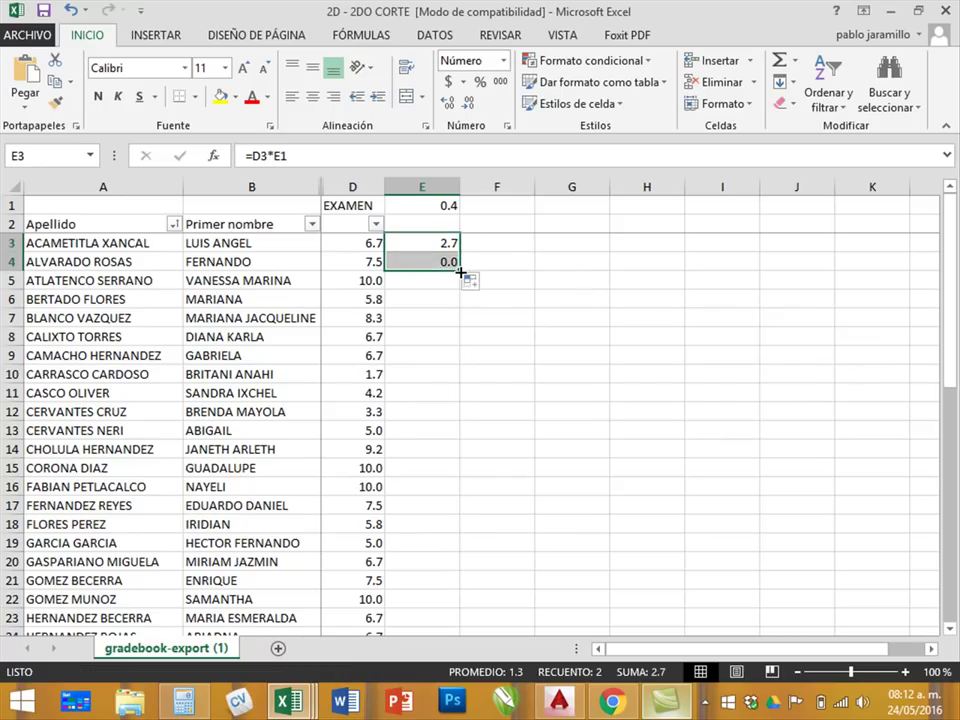
pyautogui.click(441, 261)
pyautogui.click(439, 244)
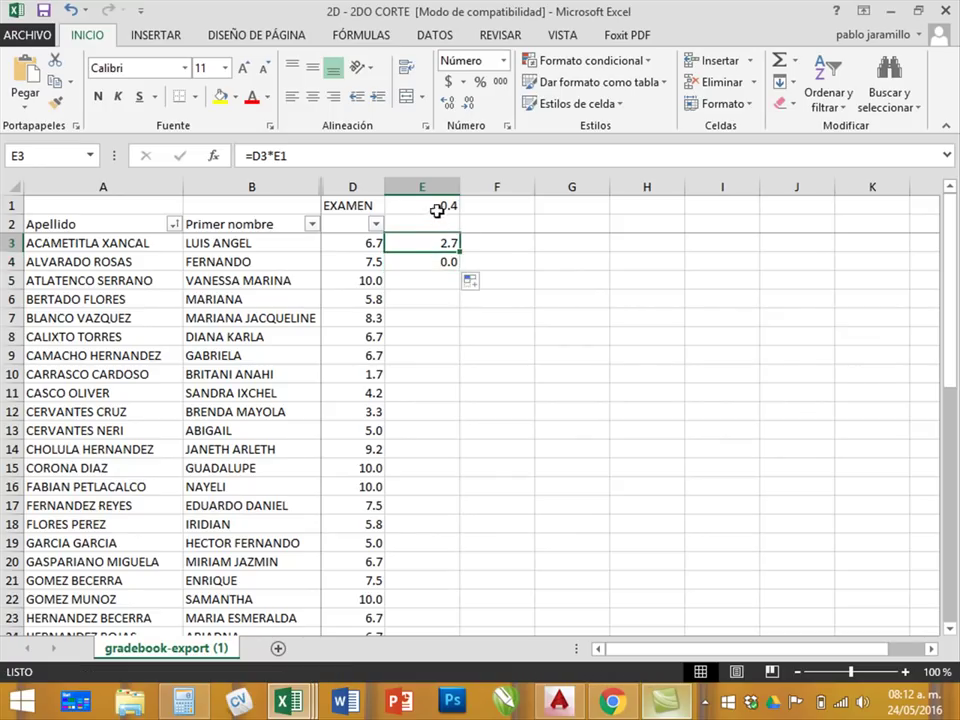
pyautogui.click(360, 264)
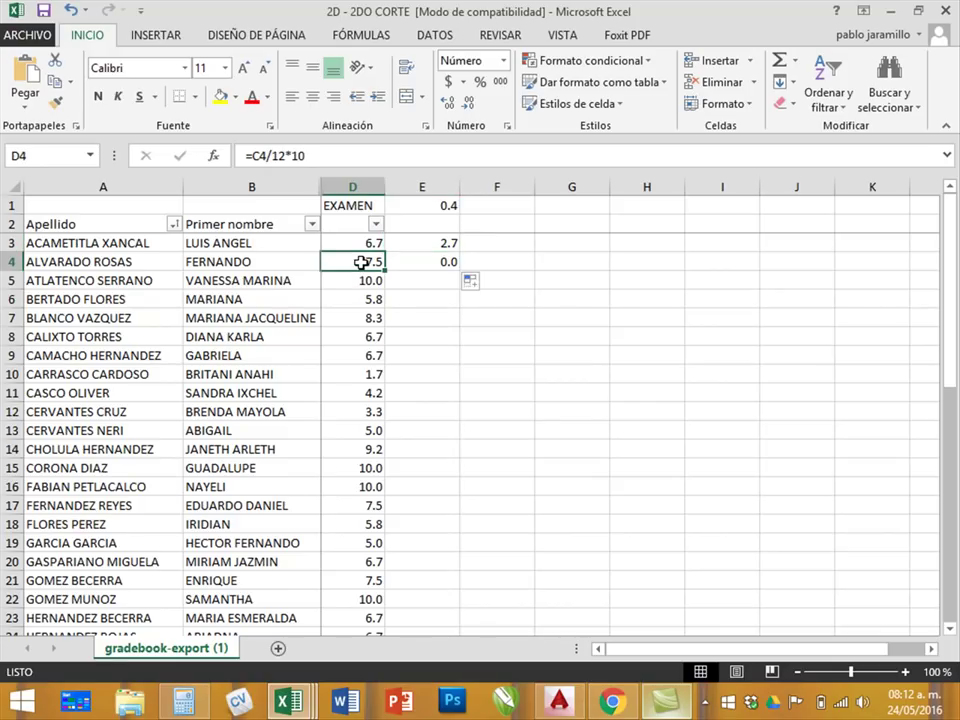
pyautogui.click(423, 218)
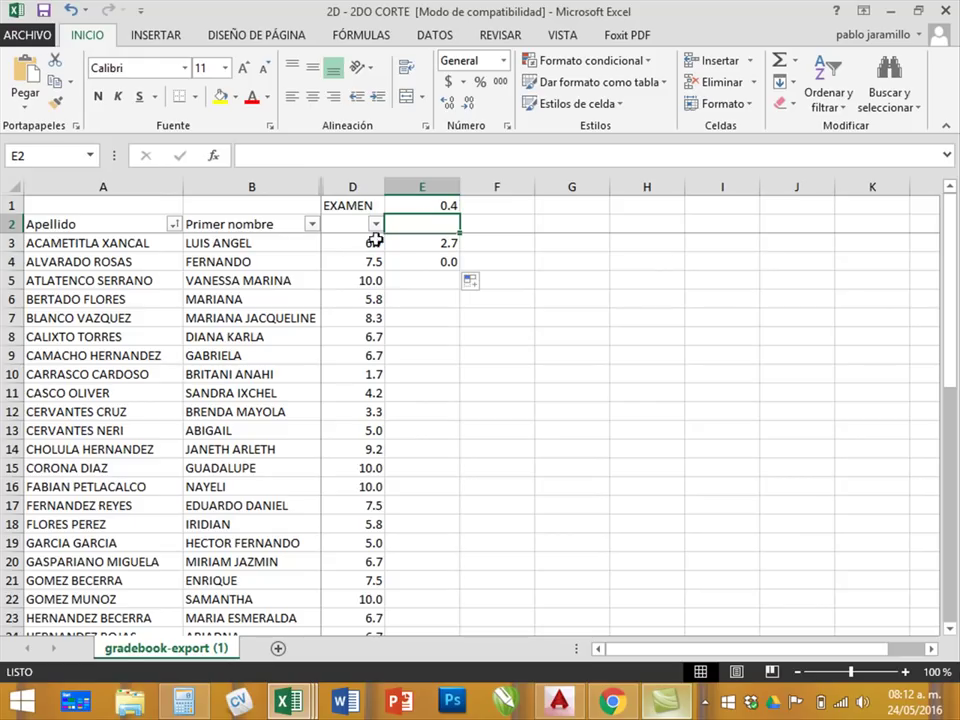
pyautogui.click(428, 262)
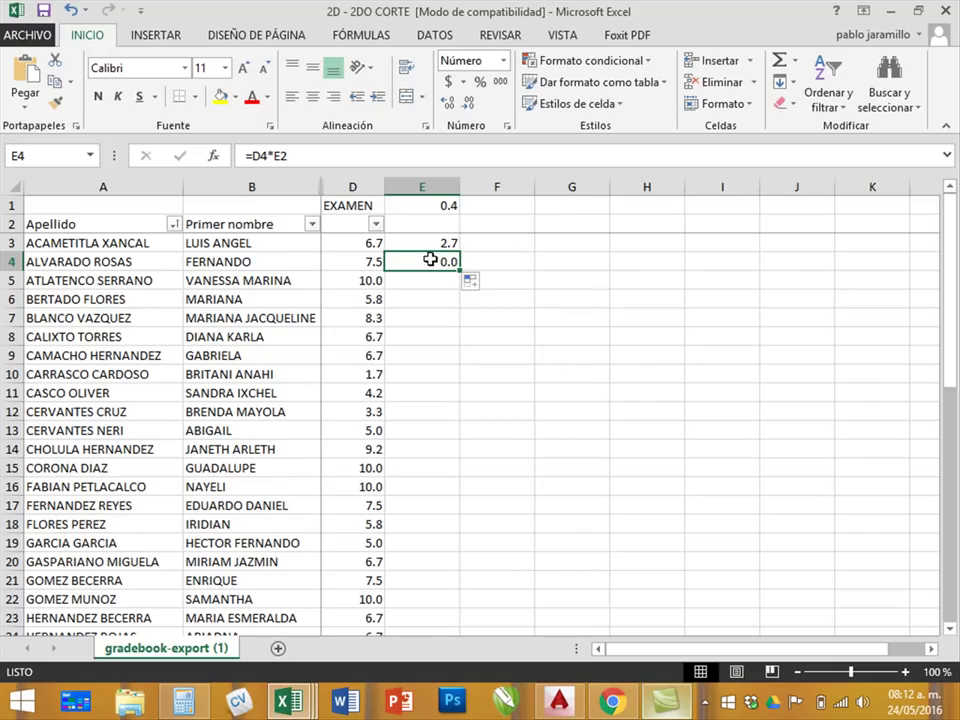
pyautogui.moveTo(459, 270); pyautogui.dragTo(457, 293)
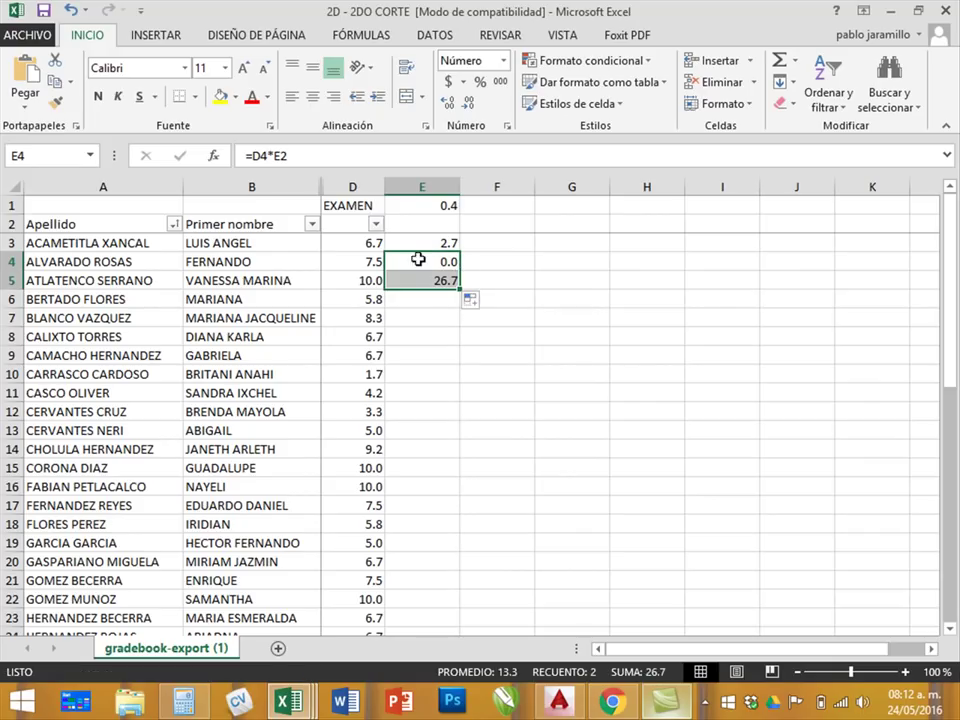
pyautogui.click(353, 280)
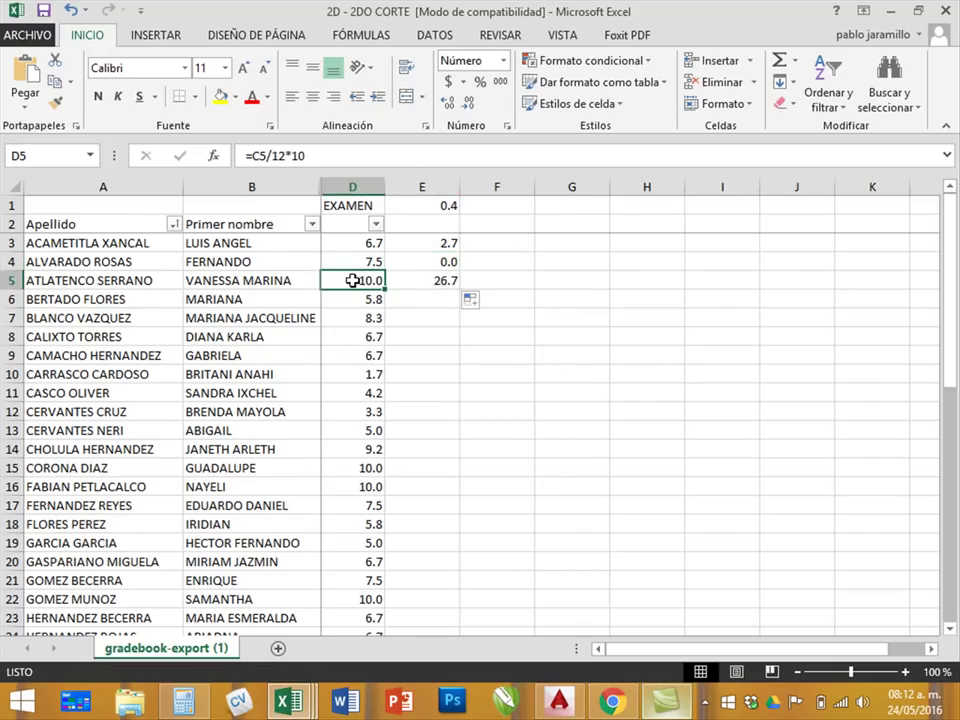
# Step: Clear the copied results from E4 through E6, leaving only the formula in E3
pyautogui.click(436, 243)
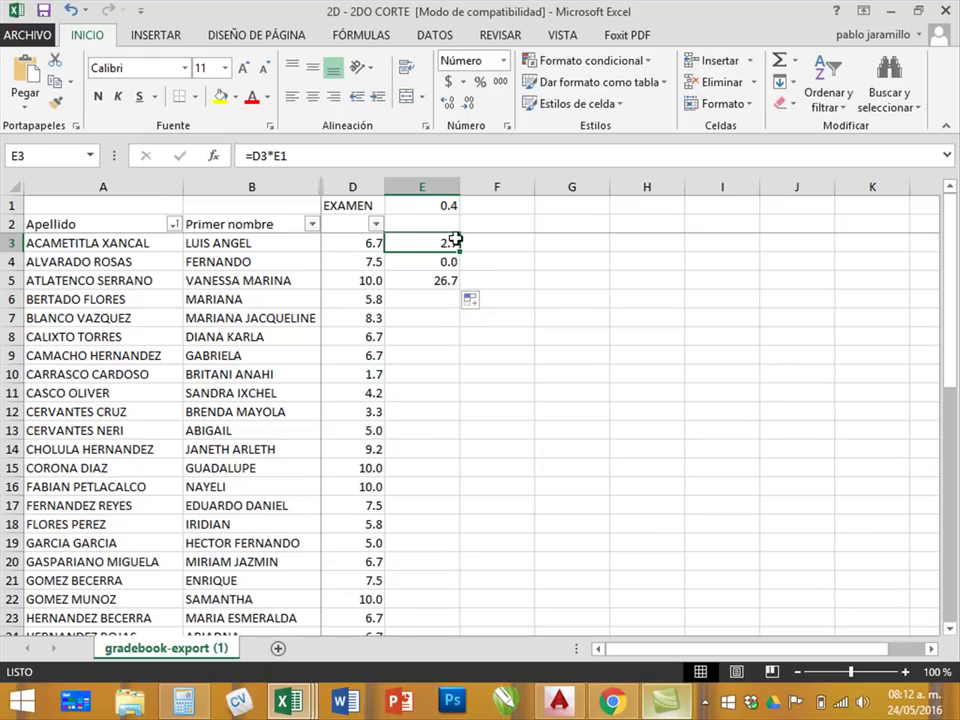
pyautogui.moveTo(430, 262); pyautogui.dragTo(440, 292)
pyautogui.press('Delete')
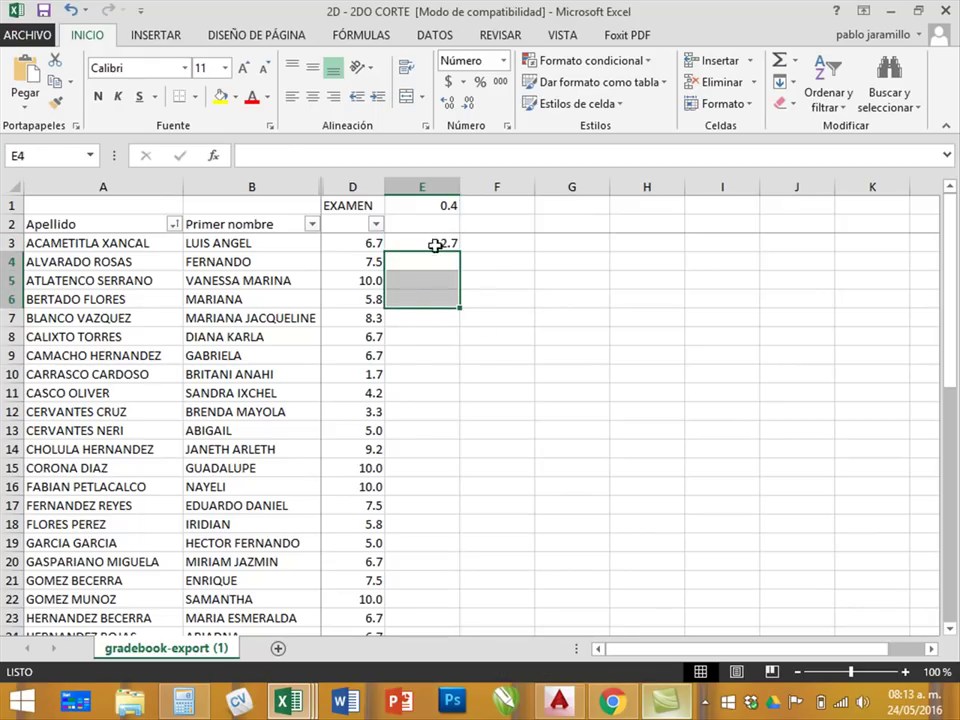
# Step: Make the weighting reference in E3 absolute so the formula reads =D3*$E$1
pyautogui.click(420, 239)
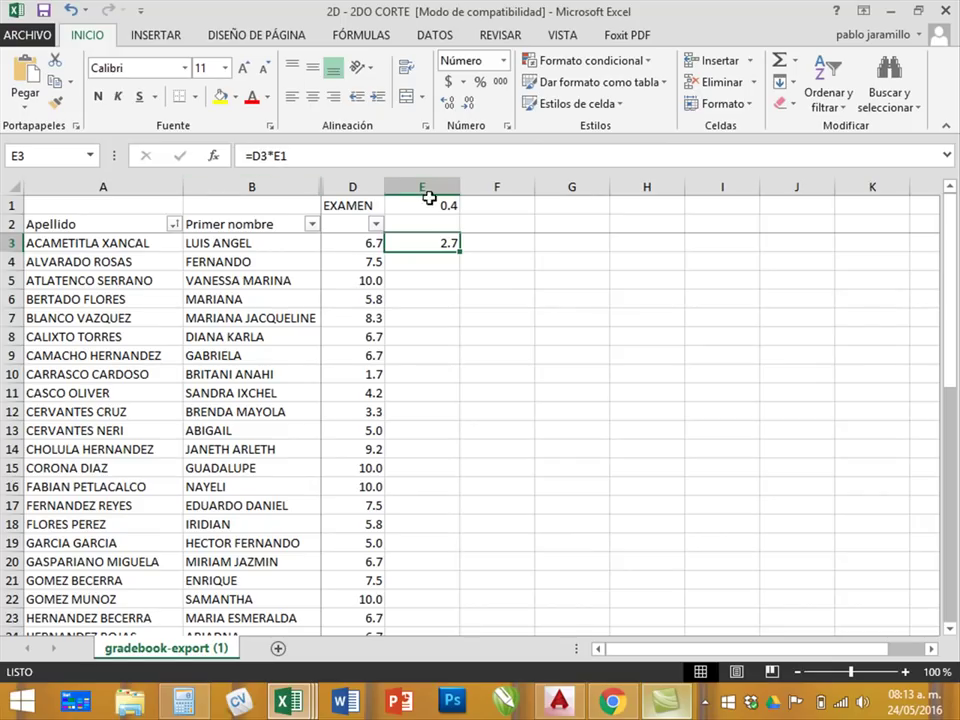
pyautogui.click(287, 157)
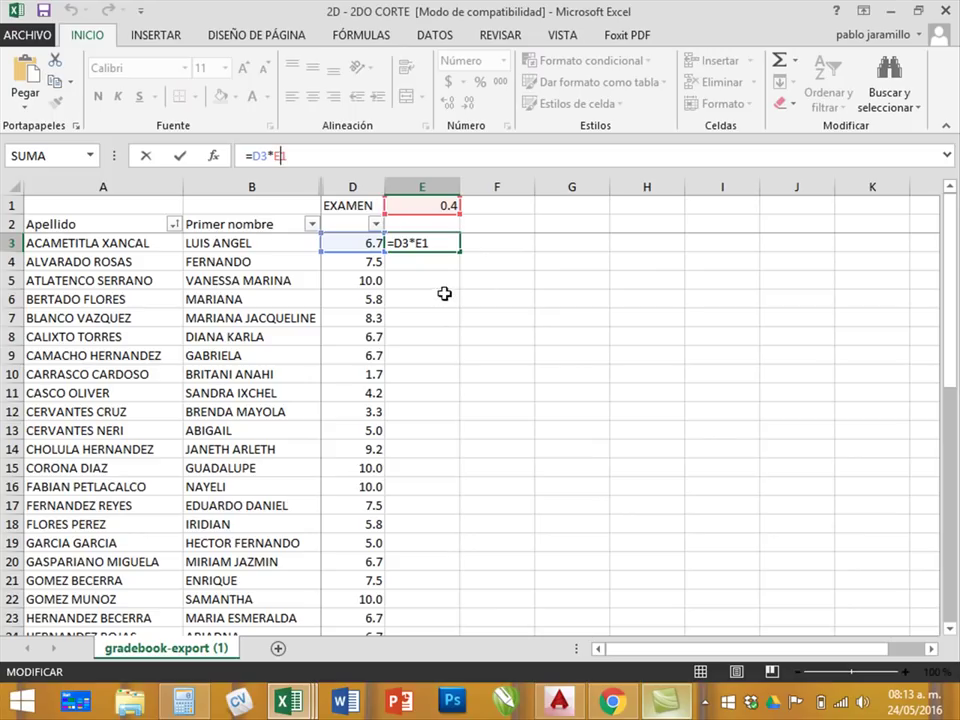
pyautogui.click(436, 243)
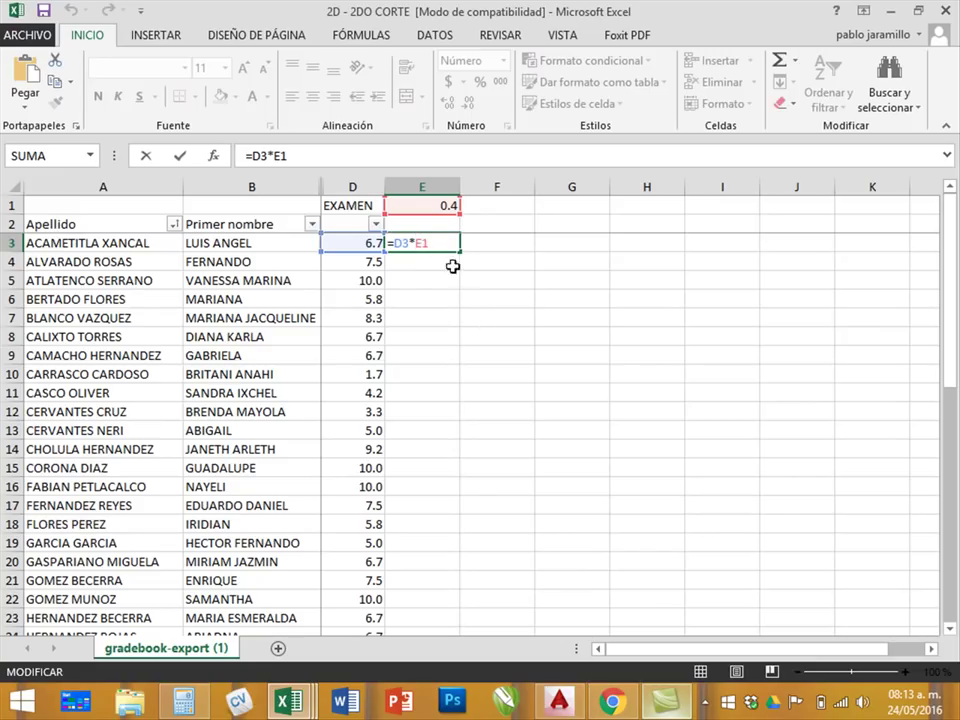
pyautogui.click(397, 243)
pyautogui.click(423, 243)
pyautogui.press('F4')
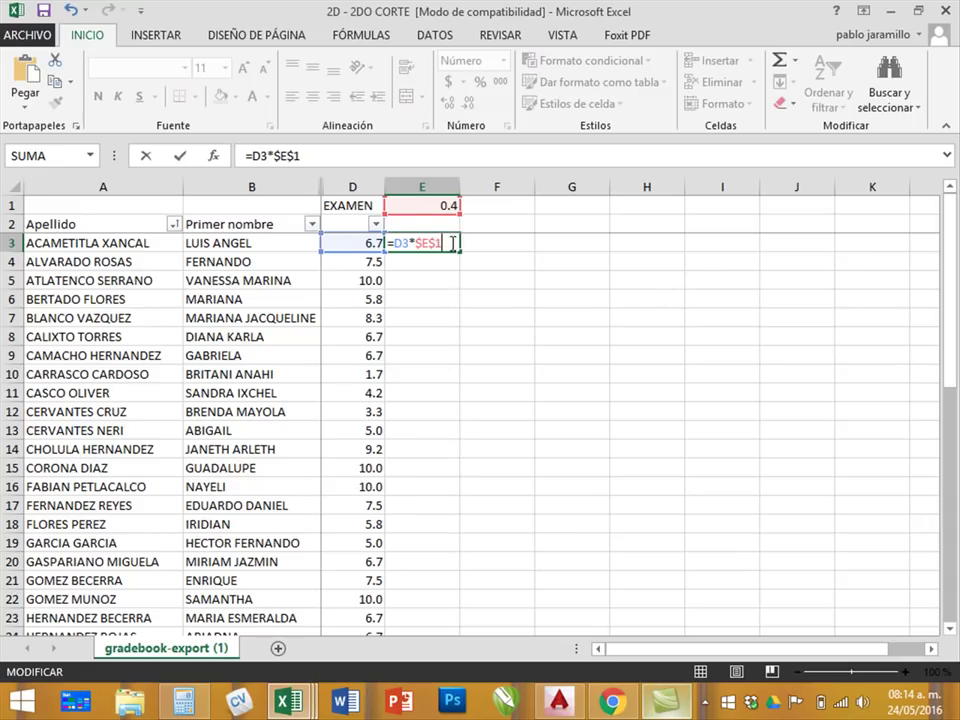
pyautogui.press('Return')
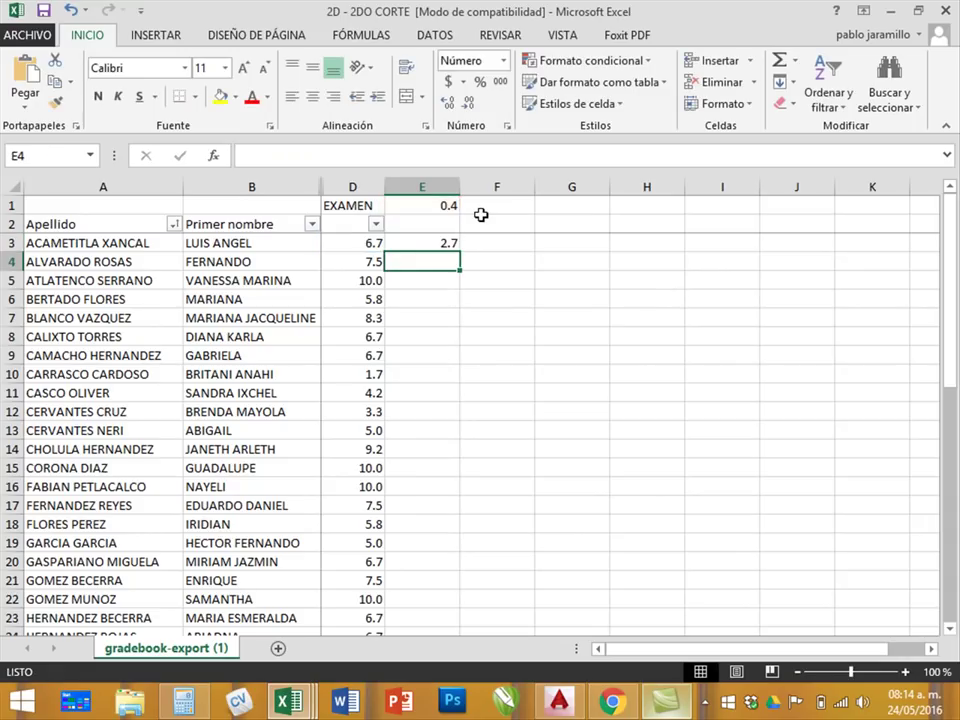
# Step: Fill the =D3*$E$1 formula from E3 down through E15 and check the copies in E5 and E15
pyautogui.click(435, 242)
pyautogui.moveTo(463, 250); pyautogui.dragTo(463, 477)
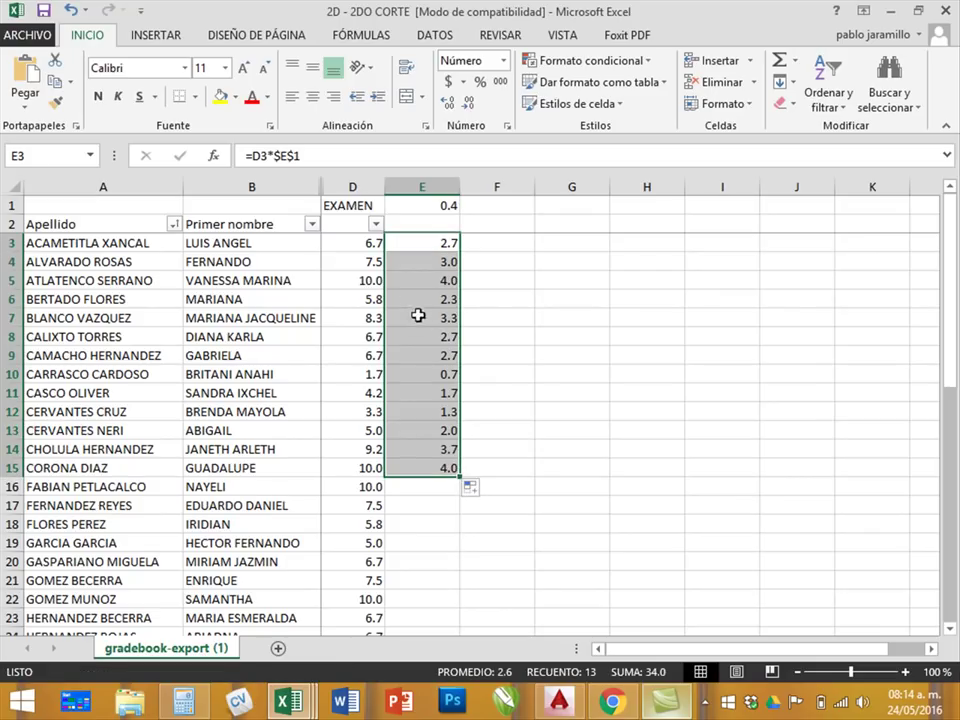
pyautogui.click(360, 281)
pyautogui.click(424, 281)
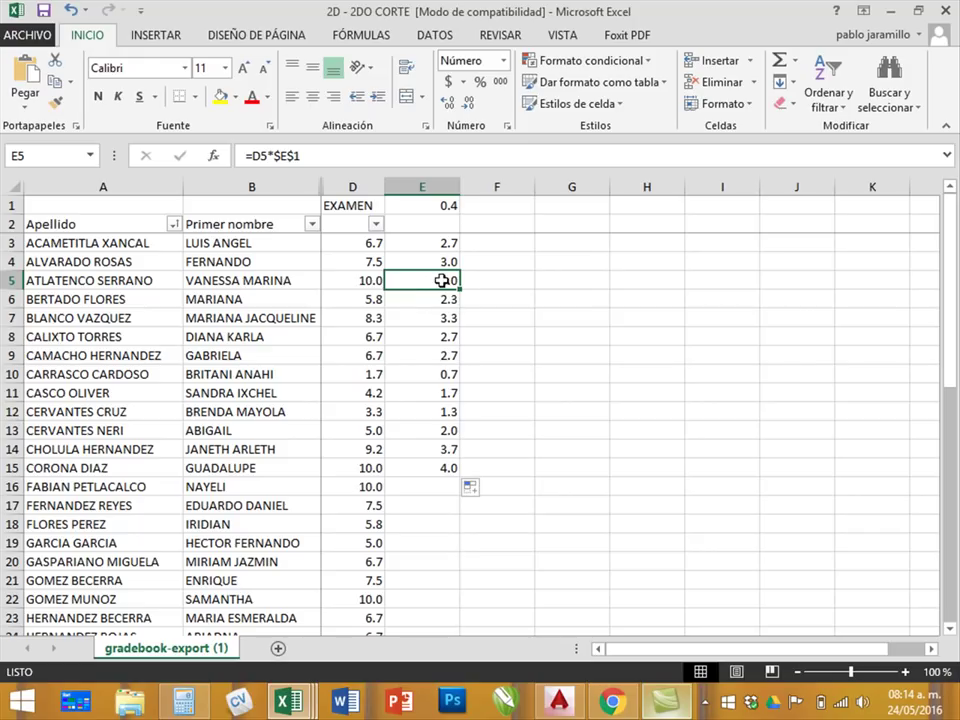
pyautogui.click(361, 467)
pyautogui.click(415, 467)
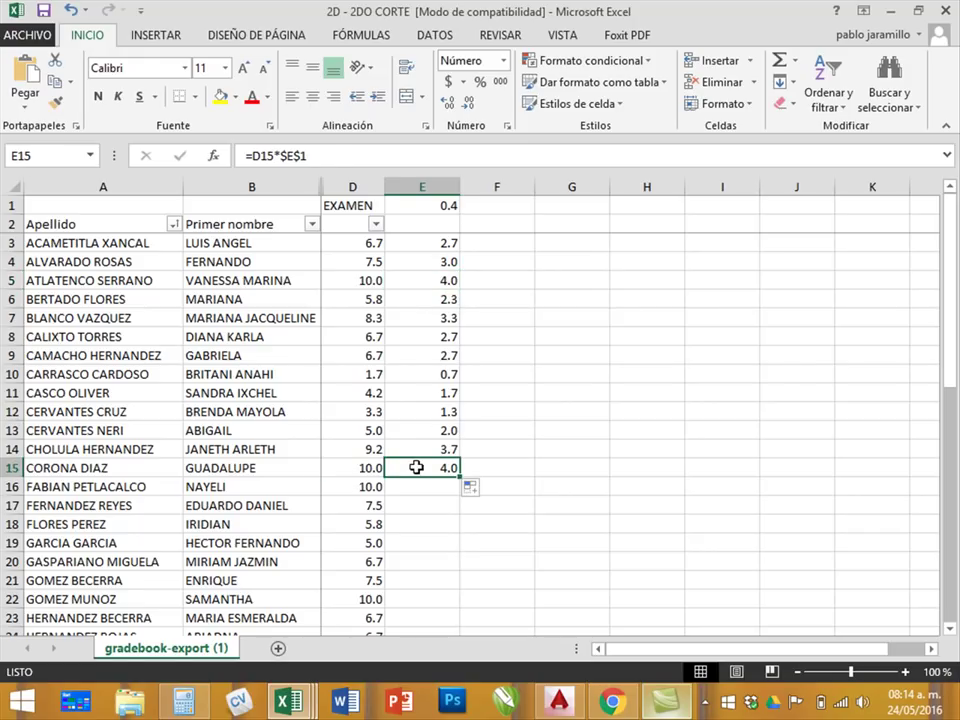
pyautogui.click(430, 246)
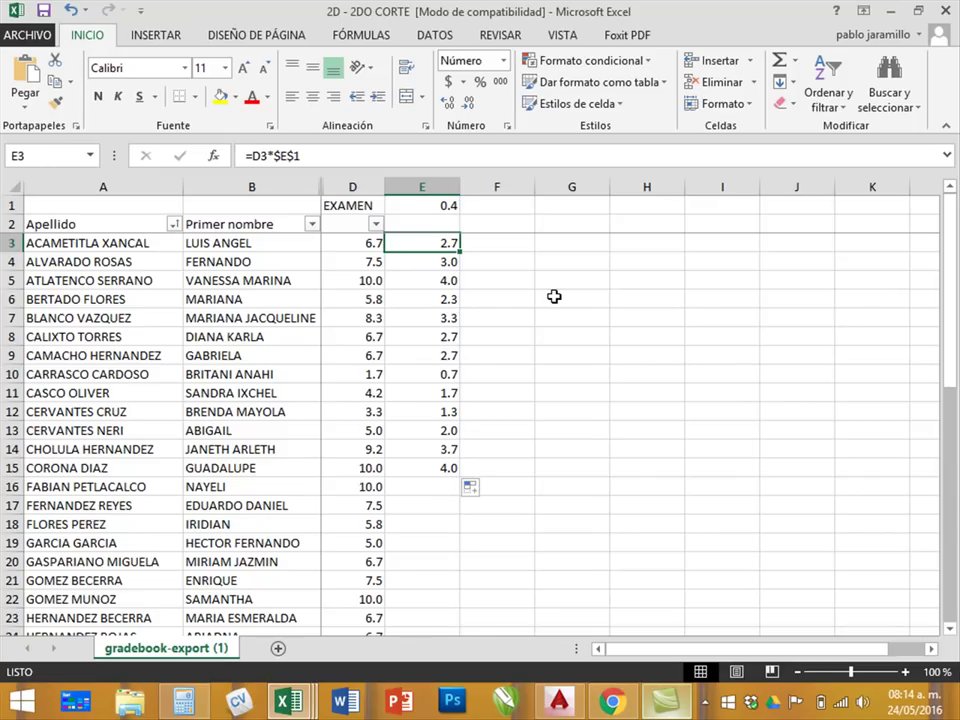
# Step: Change the exam weighting in cell E1 to .7
pyautogui.click(446, 205)
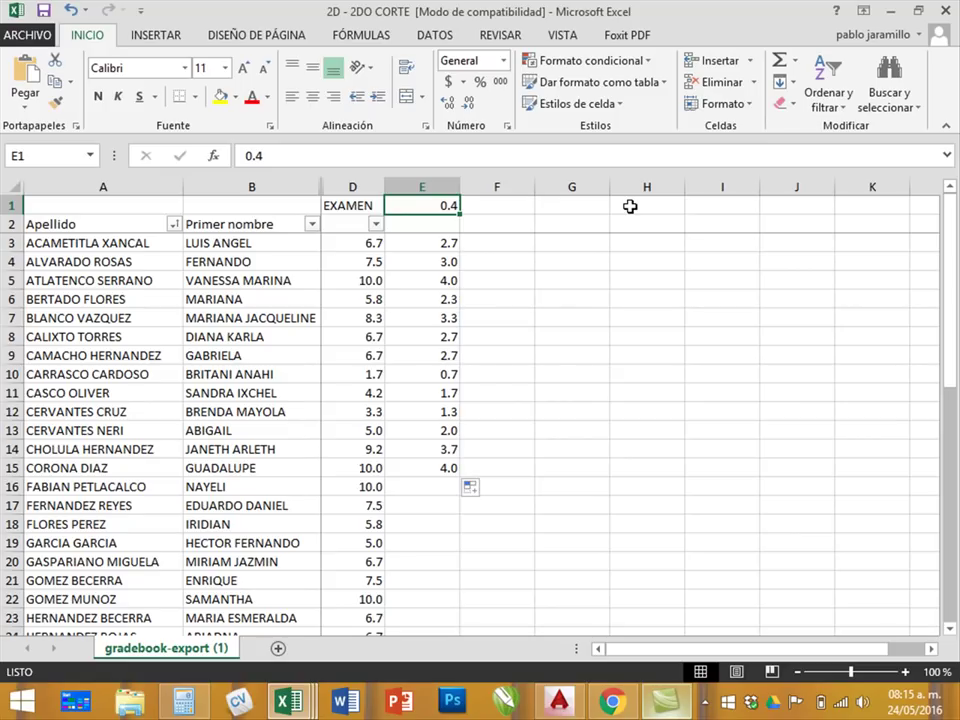
pyautogui.write('.7')
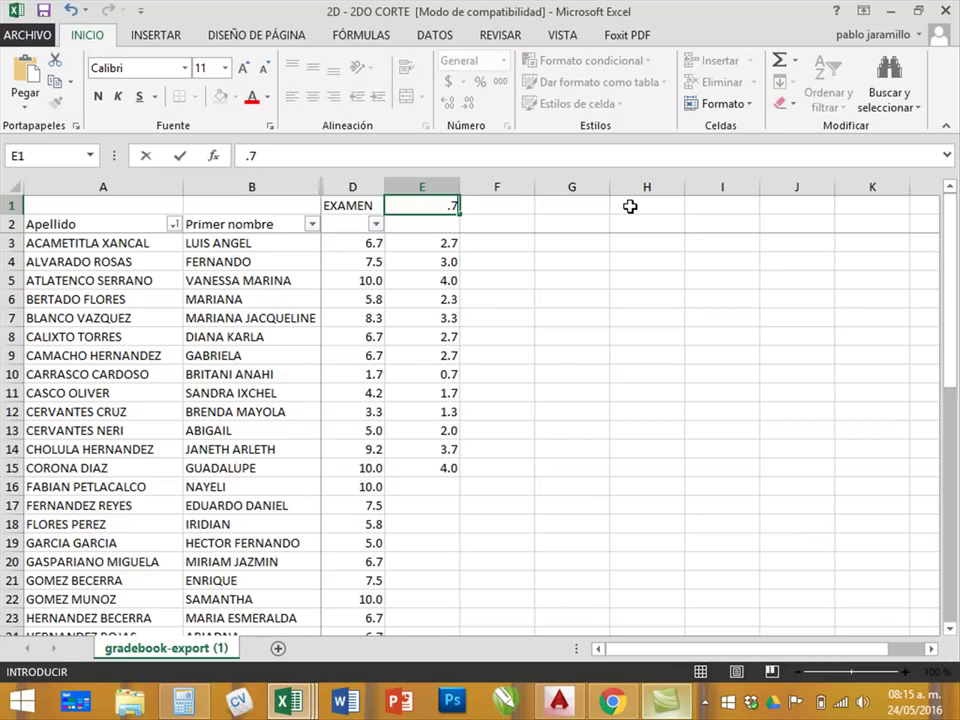
pyautogui.press('Return')
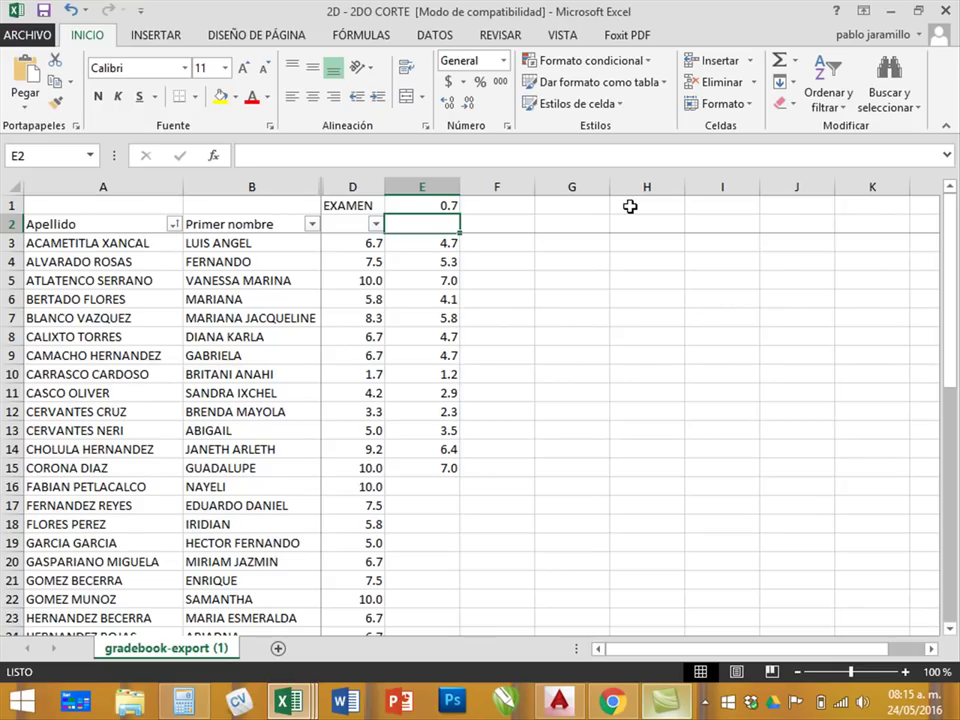
# Step: Format the weighting cell E1 as a percentage and set it to 40%
pyautogui.press('Up')
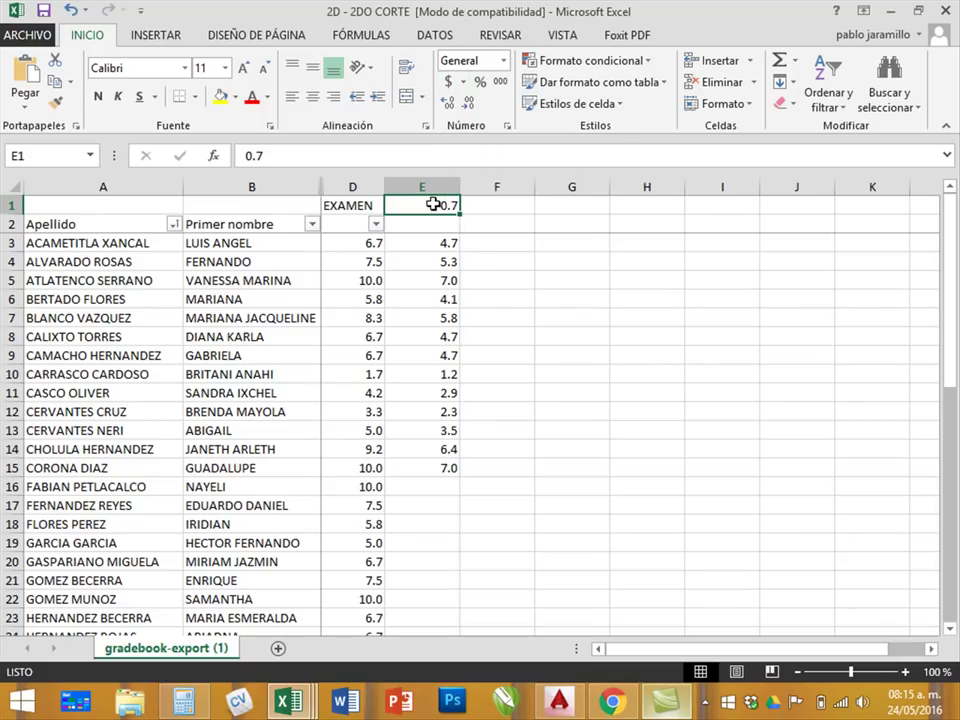
pyautogui.click(481, 83)
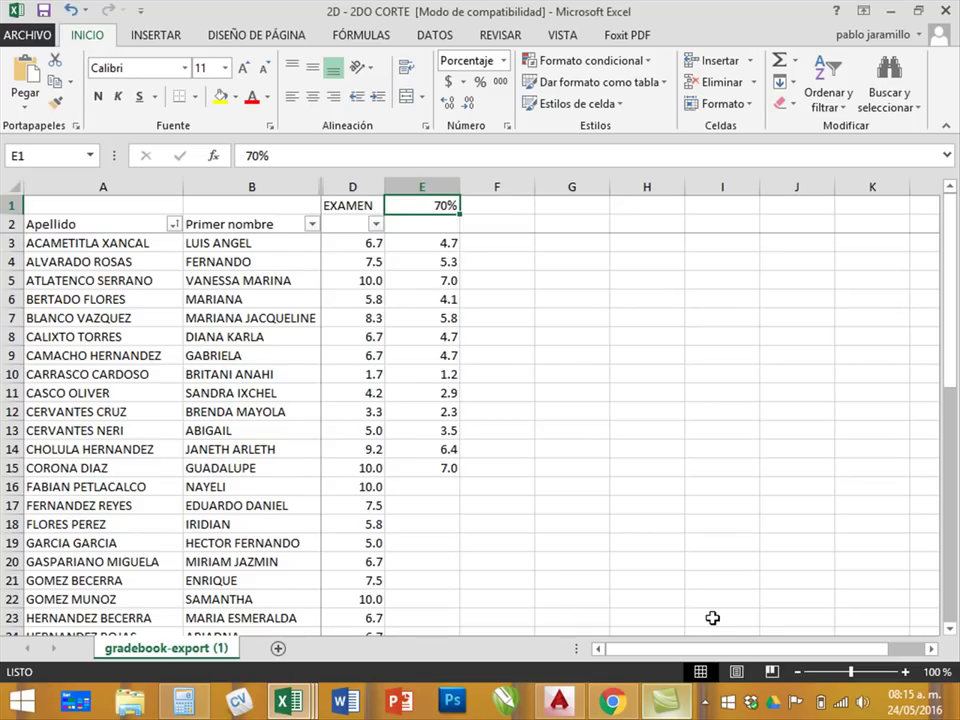
pyautogui.write('40')
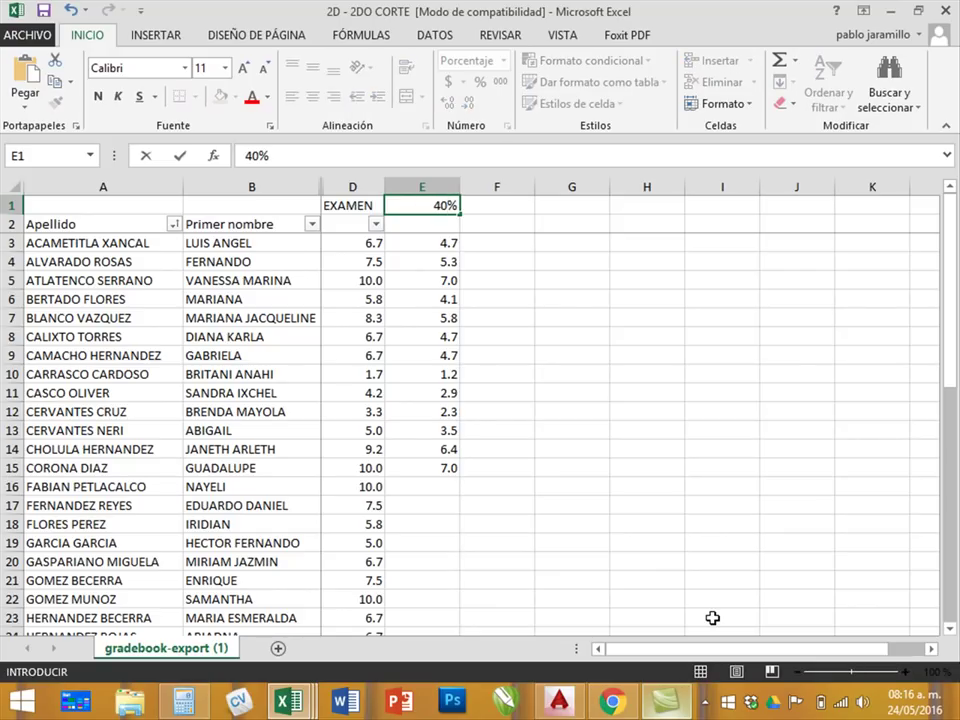
pyautogui.press('Return')
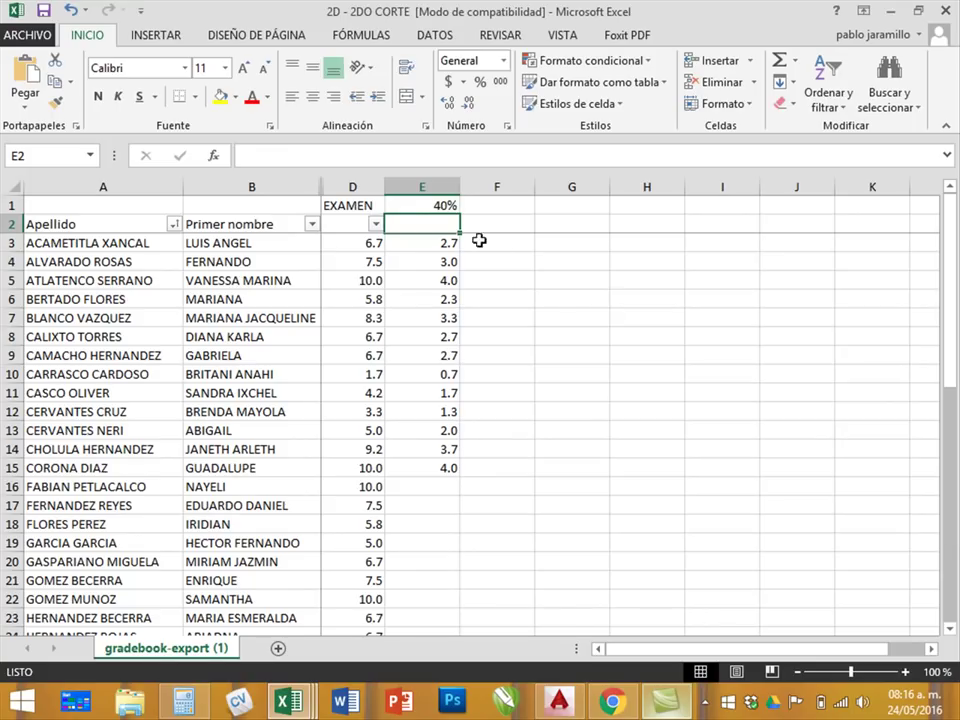
# Step: Re-enter the weighting in the percentage-formatted cell E1 as the decimal .4
pyautogui.click(444, 204)
pyautogui.doubleClick(438, 206)
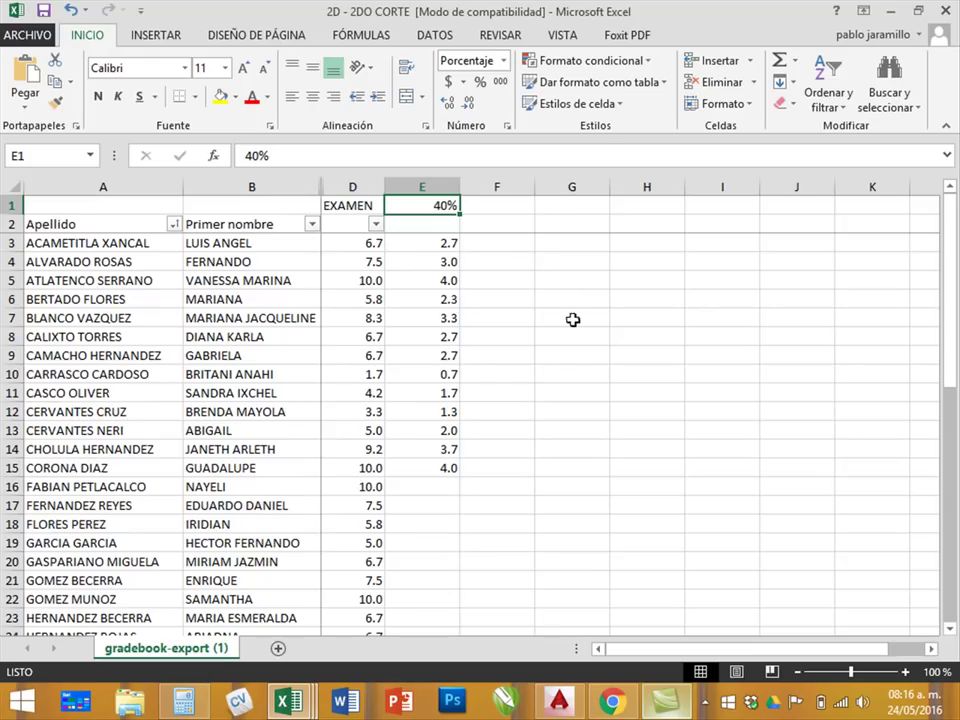
pyautogui.press('Delete')
pyautogui.press('Delete')
pyautogui.press('Delete')
pyautogui.write('.4')
pyautogui.press('Return')
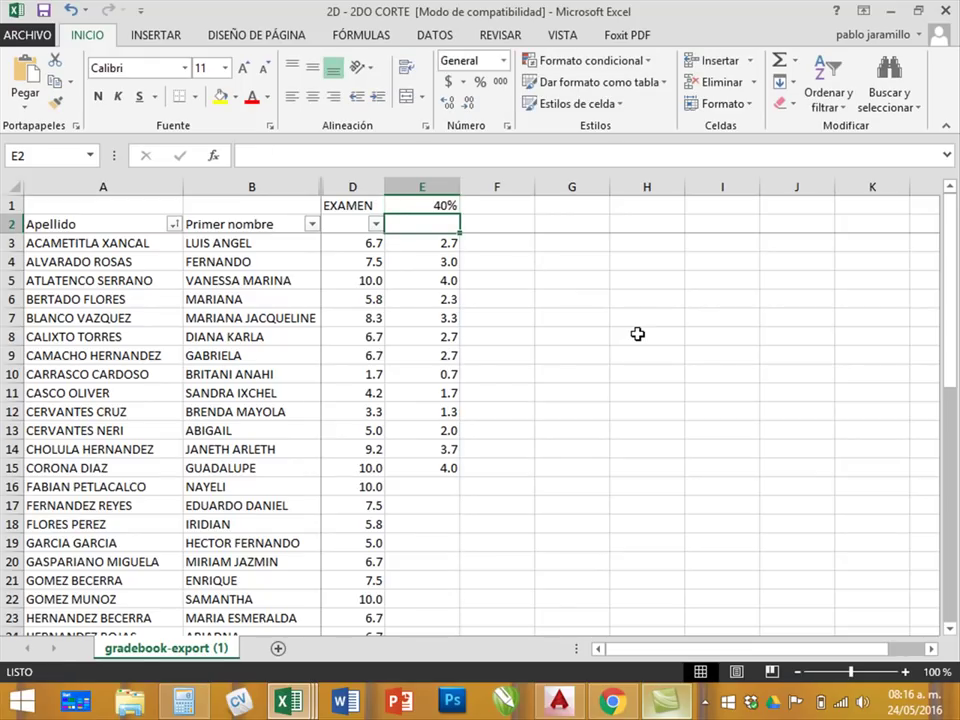
# Step: Set the exam weighting in E1 to 70%, entering it first as .7 and again as 70
pyautogui.press('Up')
pyautogui.write('.7')
pyautogui.press('Return')
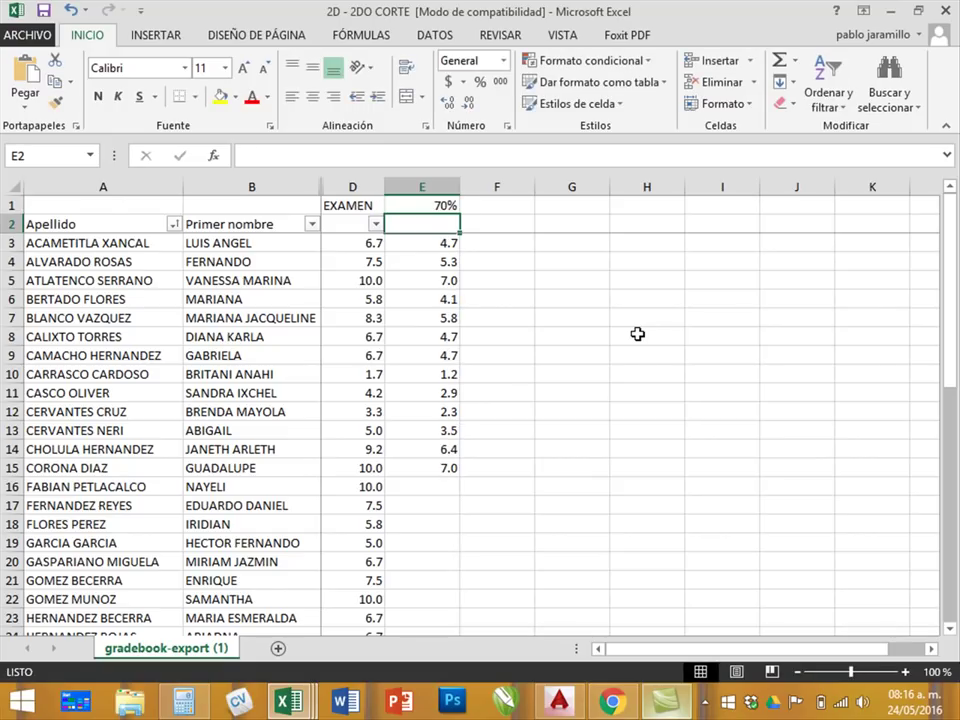
pyautogui.press('Up')
pyautogui.write('70')
pyautogui.press('Return')
pyautogui.click(435, 242)
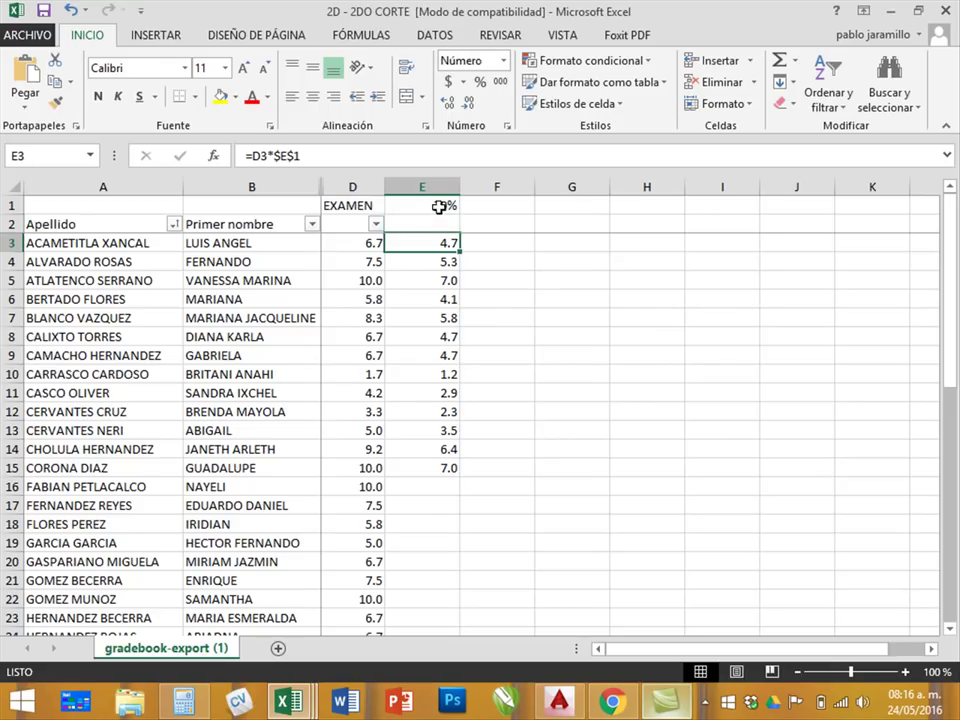
# Step: Refill the weighted score formula from E3 down through E15 using the weighting in E1
pyautogui.click(438, 205)
pyautogui.click(439, 246)
pyautogui.moveTo(461, 254); pyautogui.dragTo(452, 482)
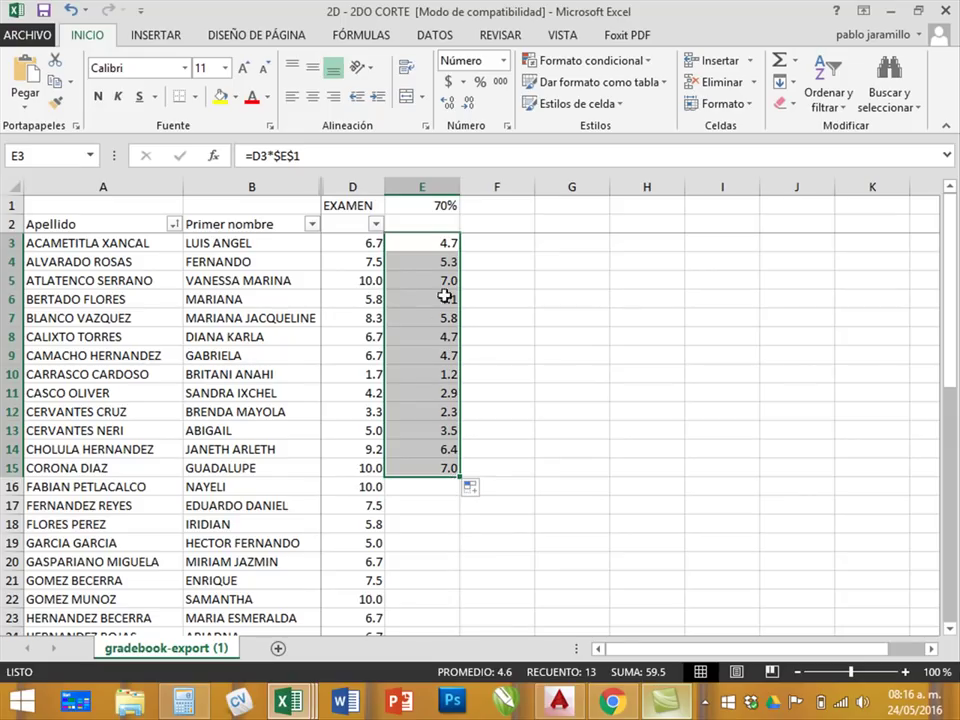
pyautogui.click(447, 243)
pyautogui.click(486, 244)
pyautogui.click(439, 246)
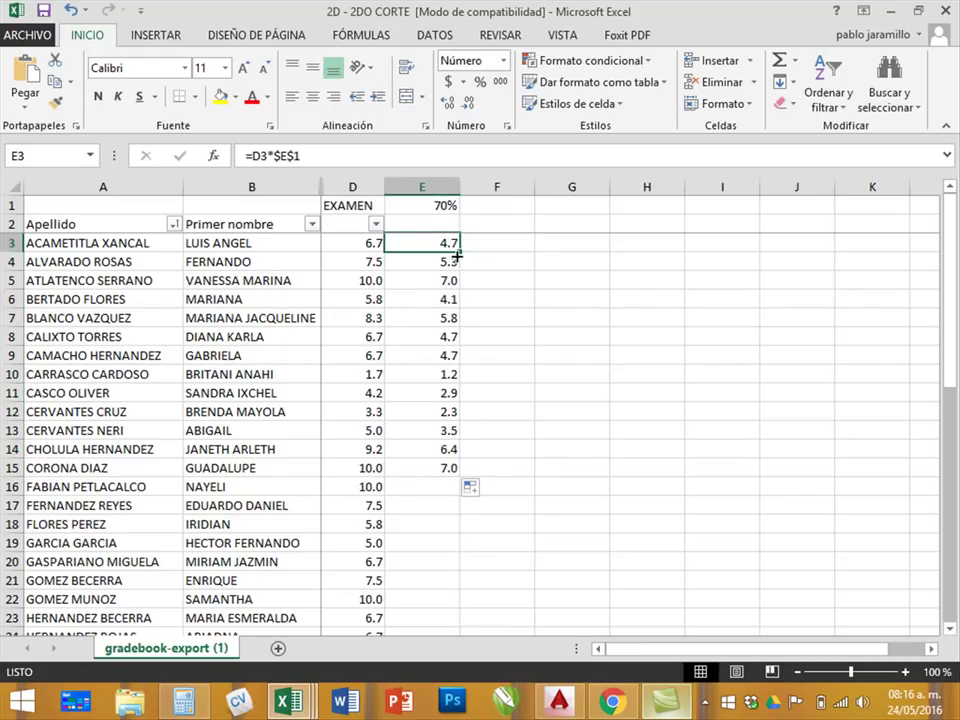
pyautogui.moveTo(459, 251); pyautogui.dragTo(426, 245)
pyautogui.click(482, 243)
pyautogui.click(438, 244)
pyautogui.click(504, 243)
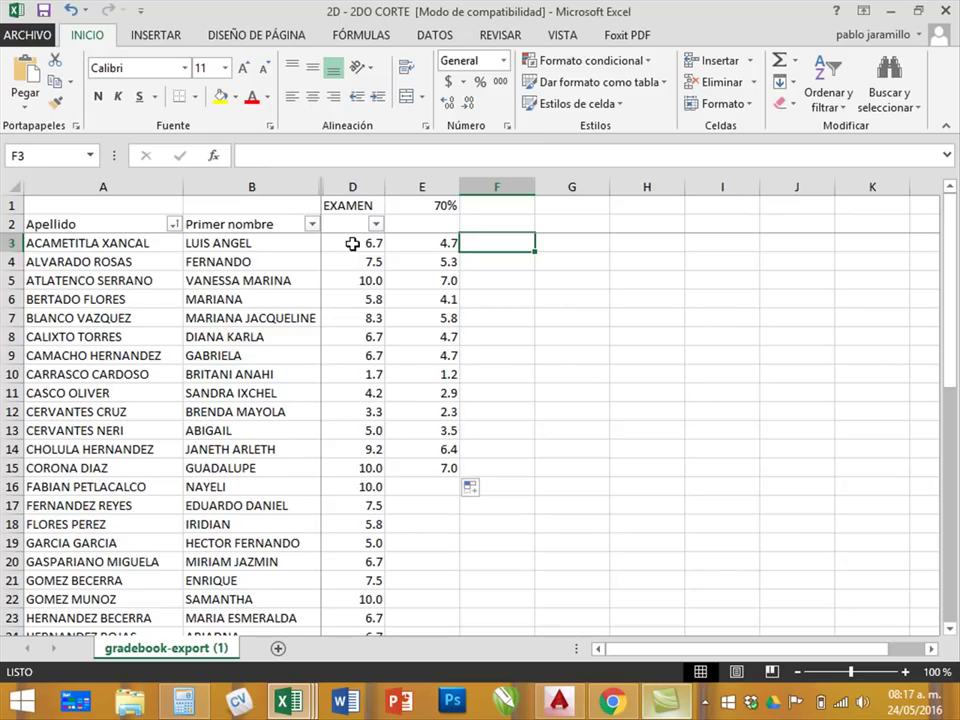
# Step: Review the weighted score range in column E and enter 50 in cell F1 as the next column's weighting
pyautogui.moveTo(432, 245); pyautogui.dragTo(418, 476)
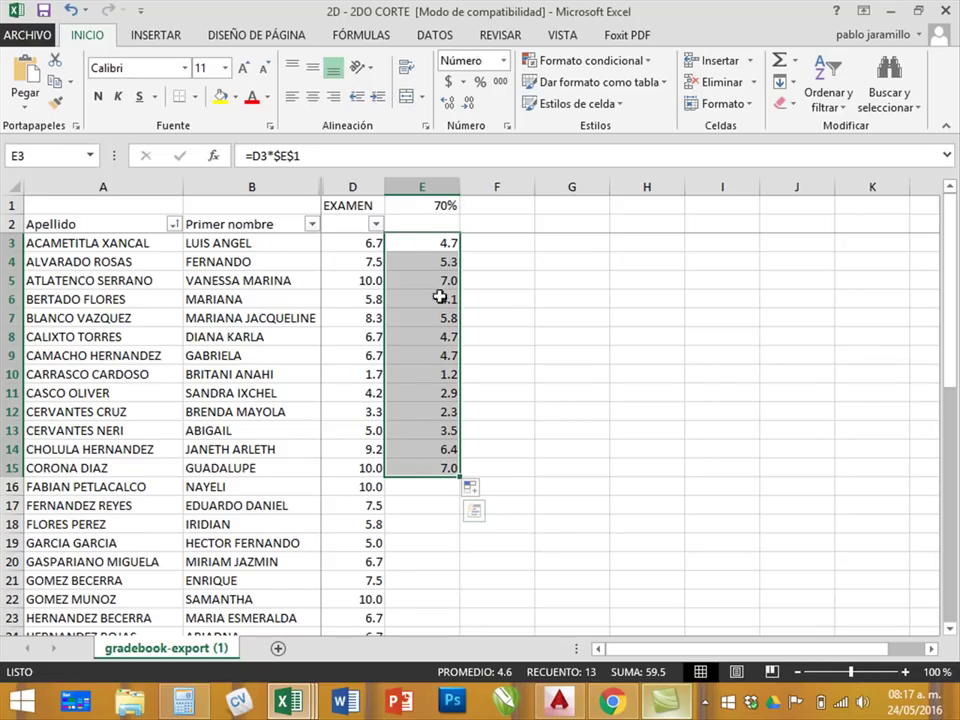
pyautogui.click(435, 208)
pyautogui.moveTo(504, 249); pyautogui.dragTo(497, 487)
pyautogui.click(498, 207)
pyautogui.write('50')
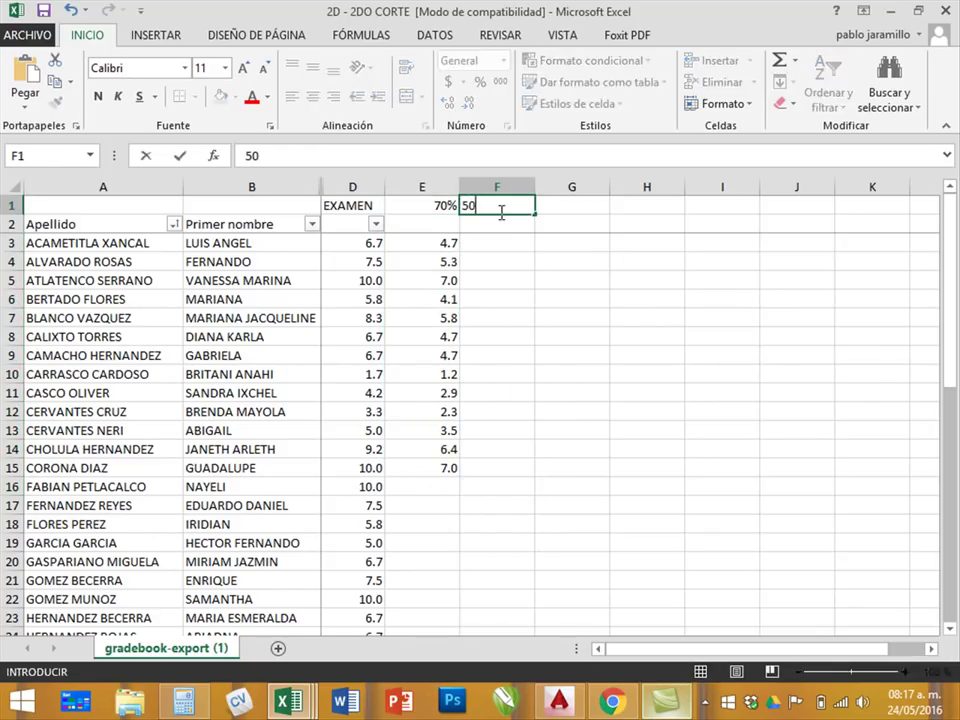
pyautogui.press('Return')
pyautogui.click(560, 206)
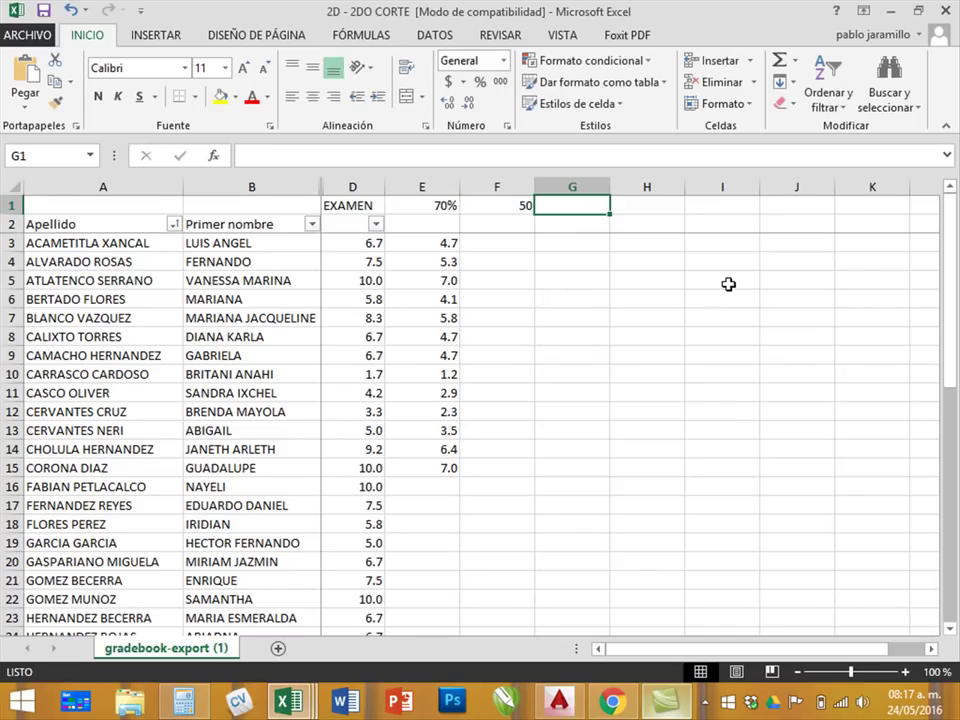
# Step: Enter 30 in cell G1 as the next column's weighting and check the first score row in columns E to G
pyautogui.write('30')
pyautogui.press('Return')
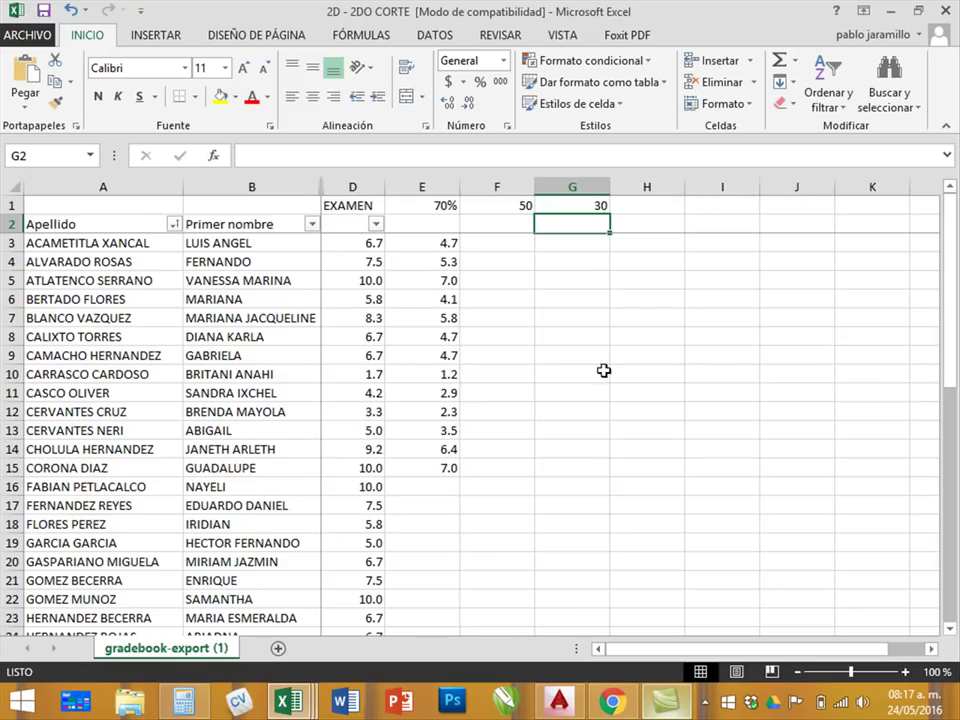
pyautogui.click(437, 250)
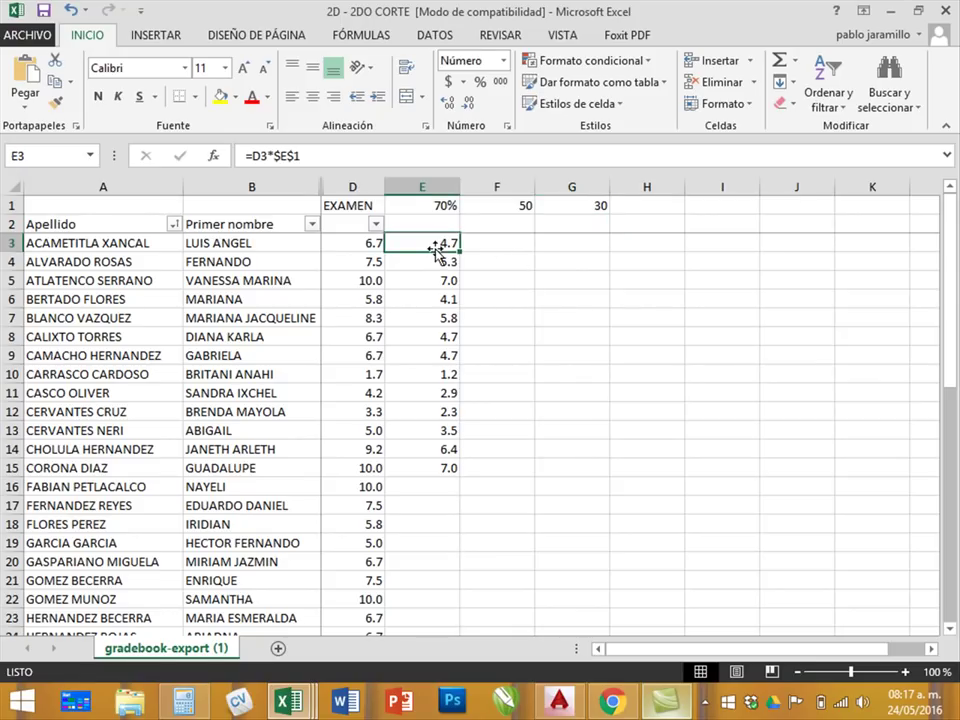
pyautogui.click(492, 243)
pyautogui.click(566, 243)
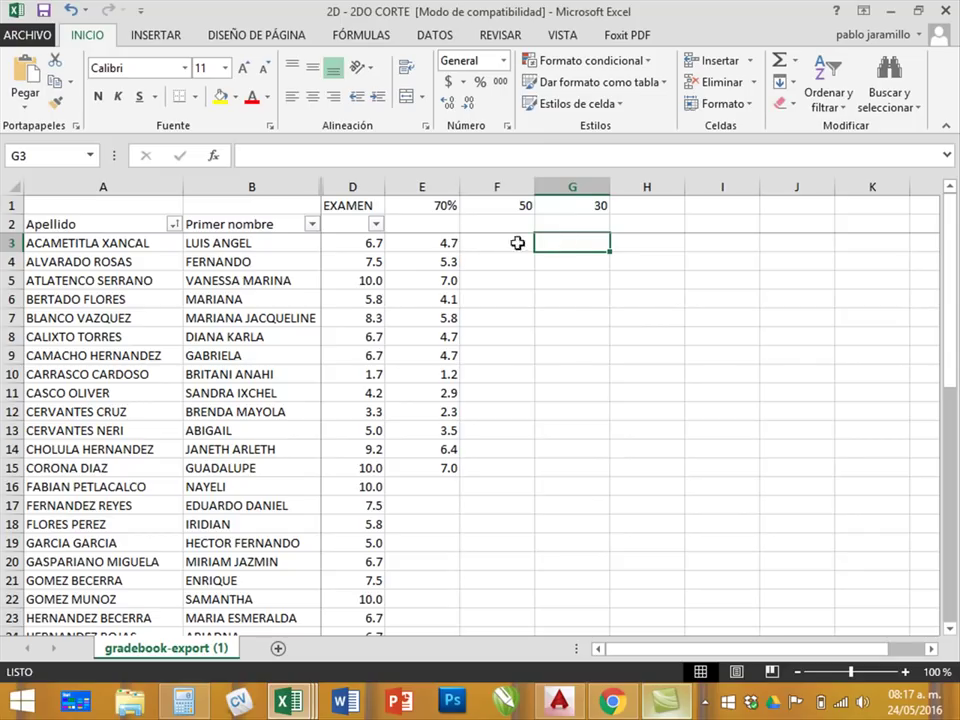
# Step: Refill the weighted score formula from E3 down through E15 with its fully absolute reference to E1
pyautogui.click(433, 243)
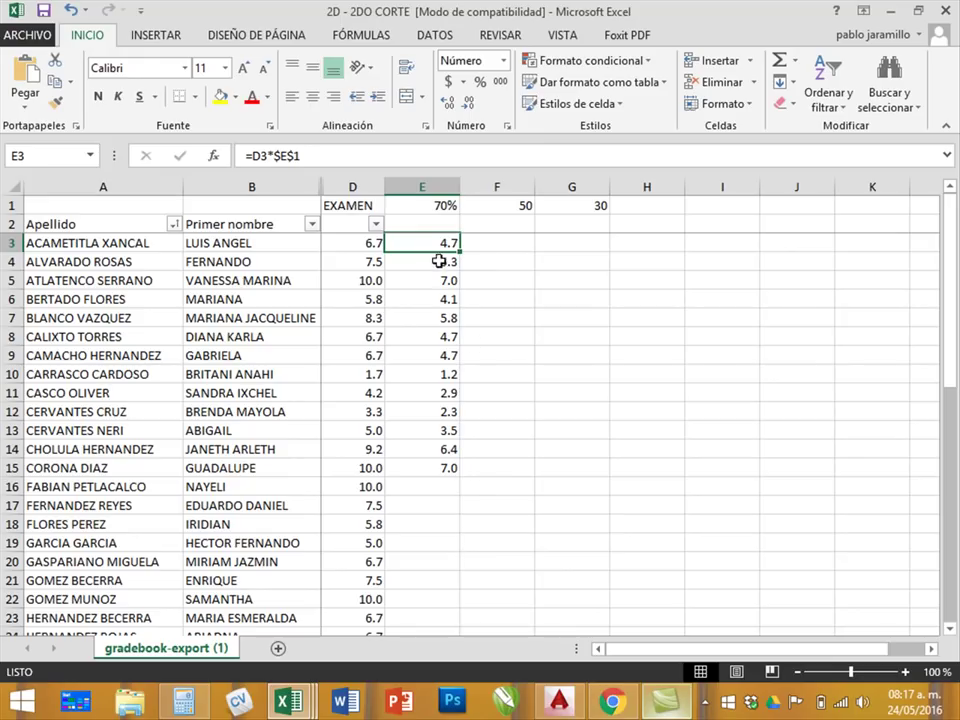
pyautogui.moveTo(460, 252); pyautogui.dragTo(433, 326)
pyautogui.moveTo(432, 477)
pyautogui.mouseDown()
pyautogui.moveTo(450, 242)
pyautogui.moveTo(440, 472)
pyautogui.mouseUp()
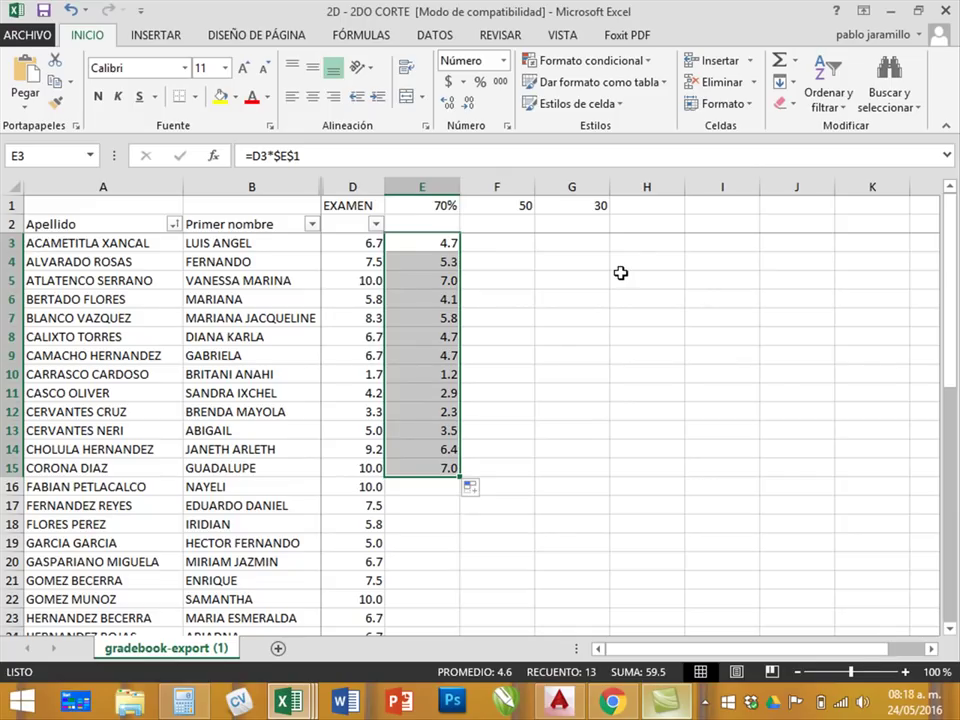
# Step: Change the formula in E3 to =D3*E$1, locking only the weighting's row, and fill it down through E15
pyautogui.click(433, 246)
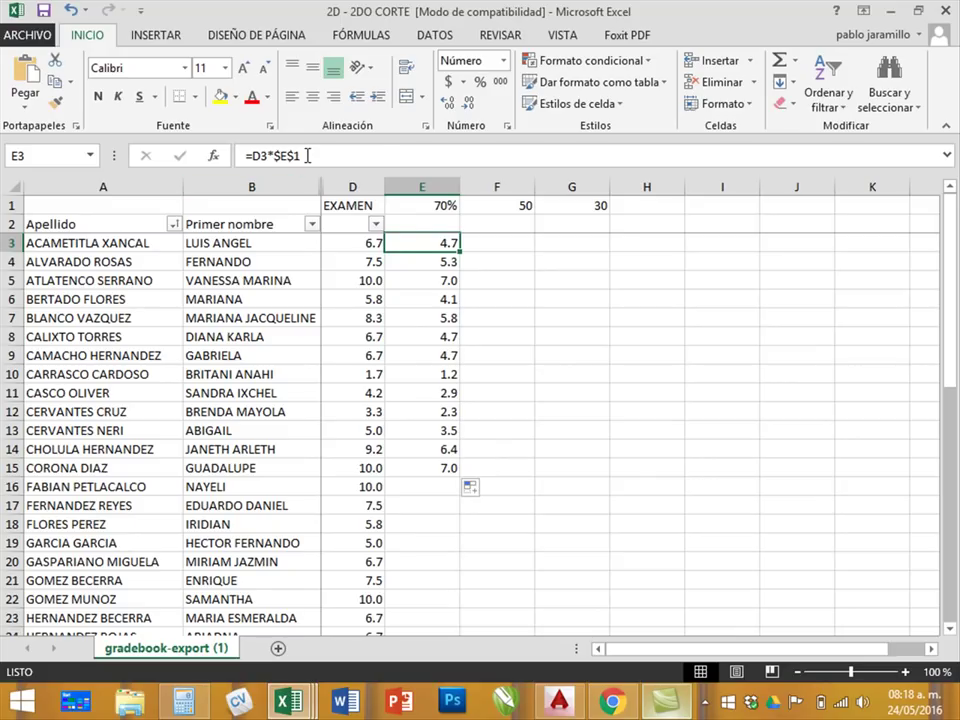
pyautogui.click(307, 155)
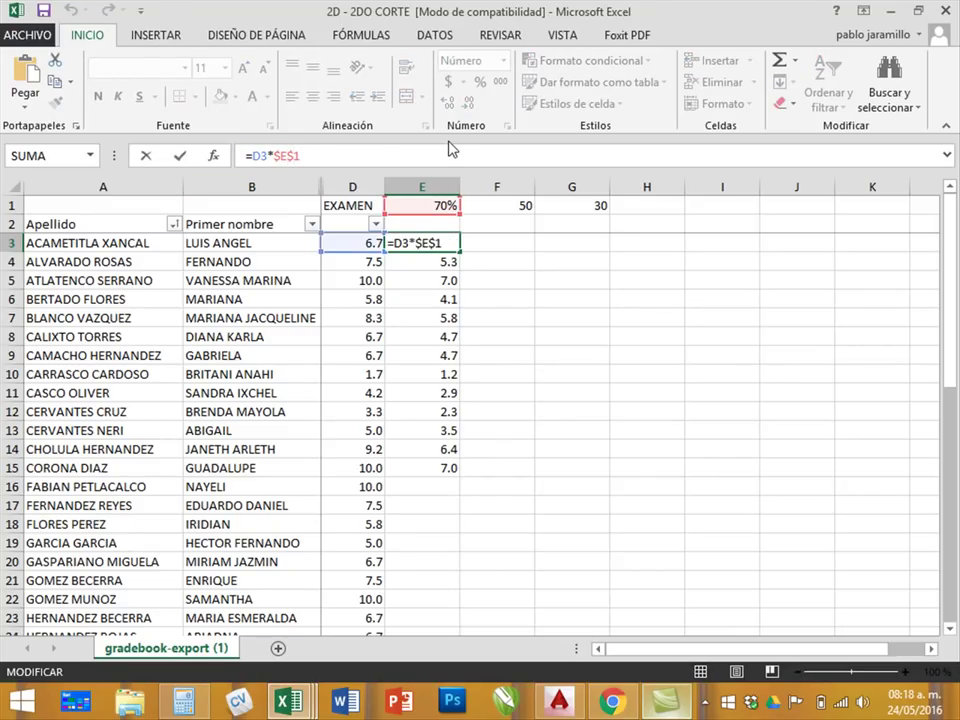
pyautogui.press('BackSpace')
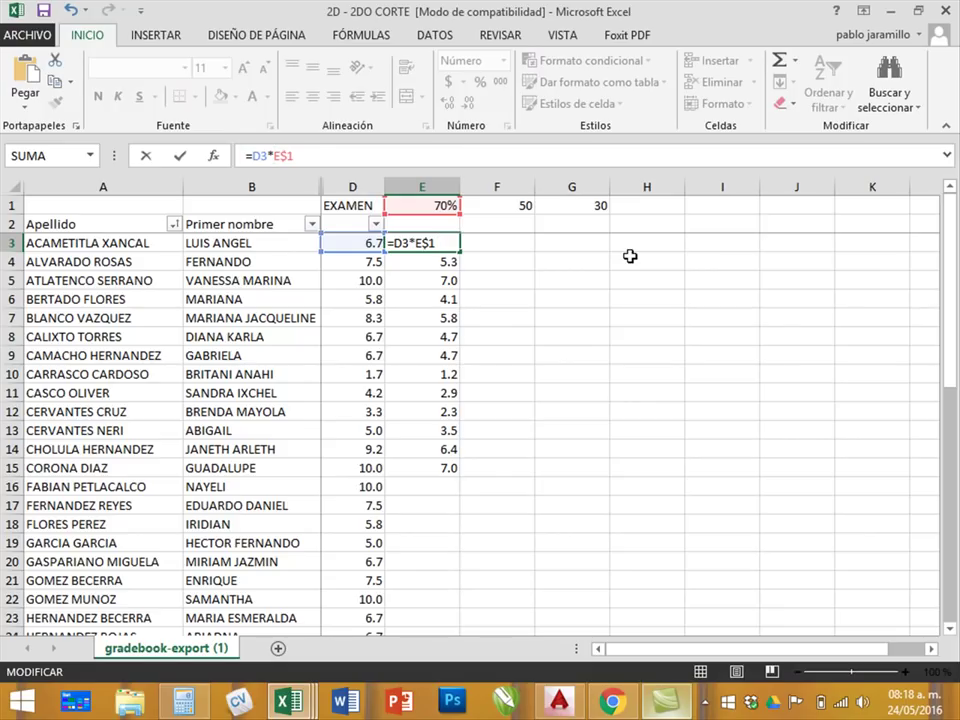
pyautogui.press('Return')
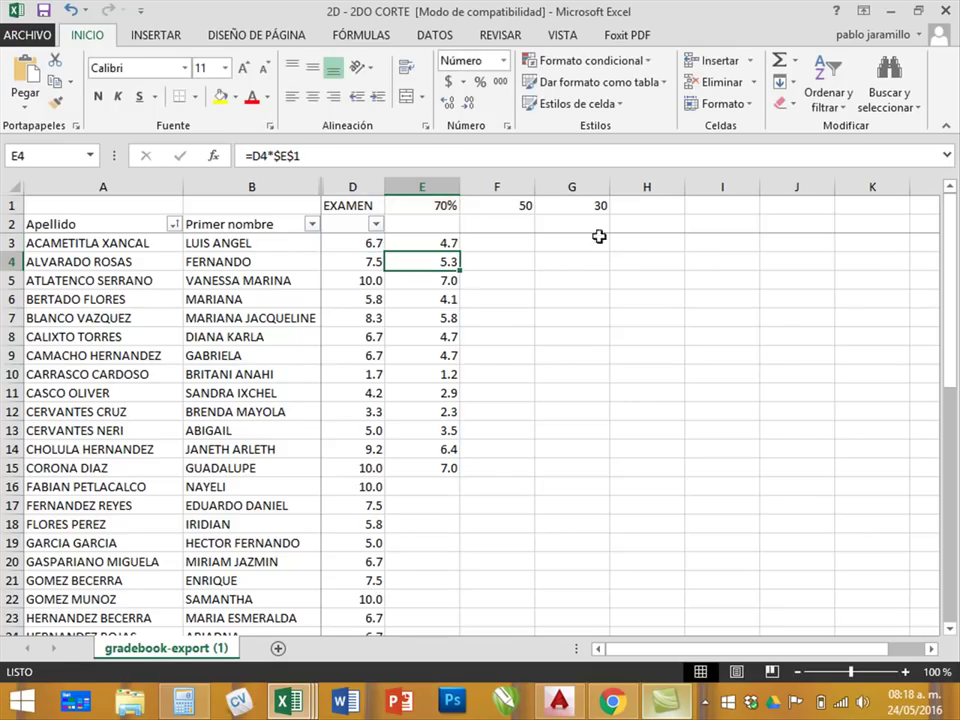
pyautogui.click(422, 240)
pyautogui.moveTo(457, 252); pyautogui.dragTo(458, 475)
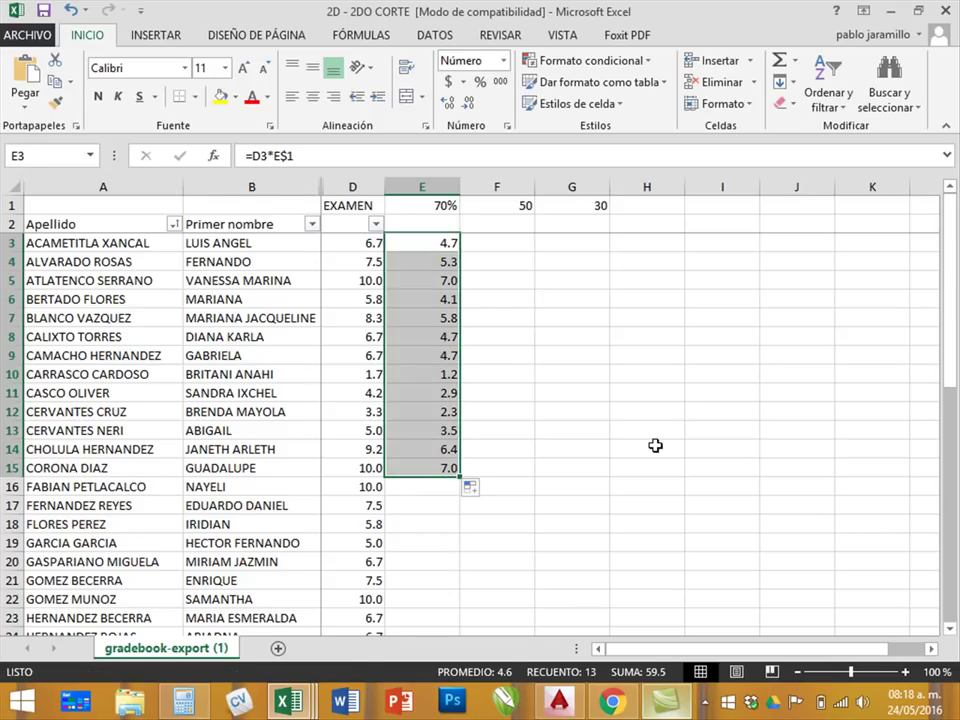
# Step: Try copying E3's formula across to F3, inspect the references it uses, and clear F3
pyautogui.click(428, 242)
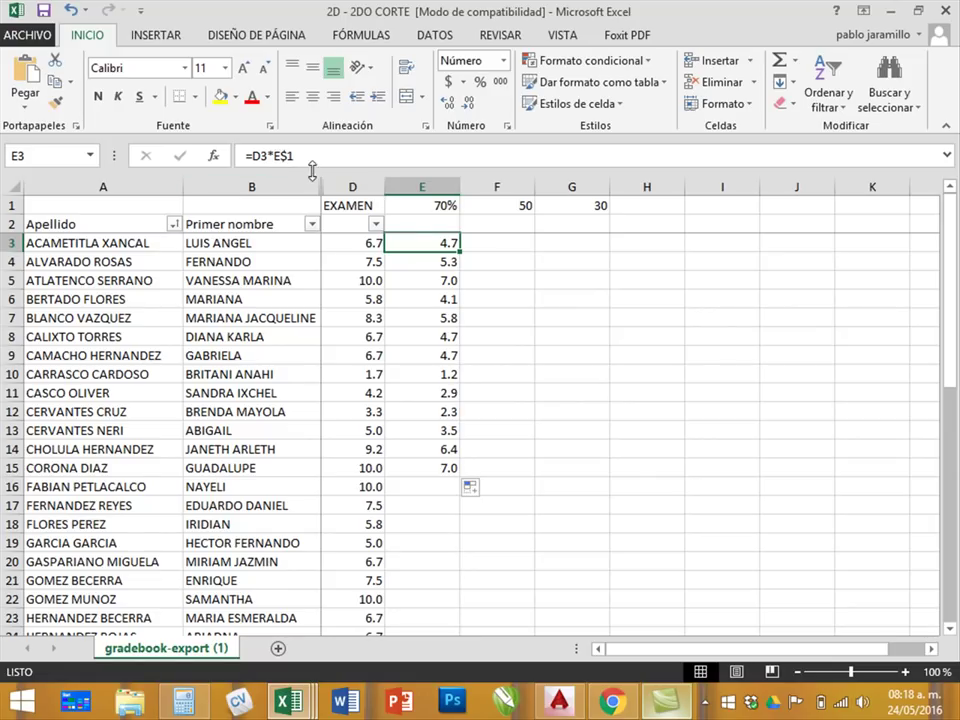
pyautogui.press('Down')
pyautogui.click(422, 246)
pyautogui.moveTo(462, 254); pyautogui.dragTo(525, 253)
pyautogui.click(514, 253)
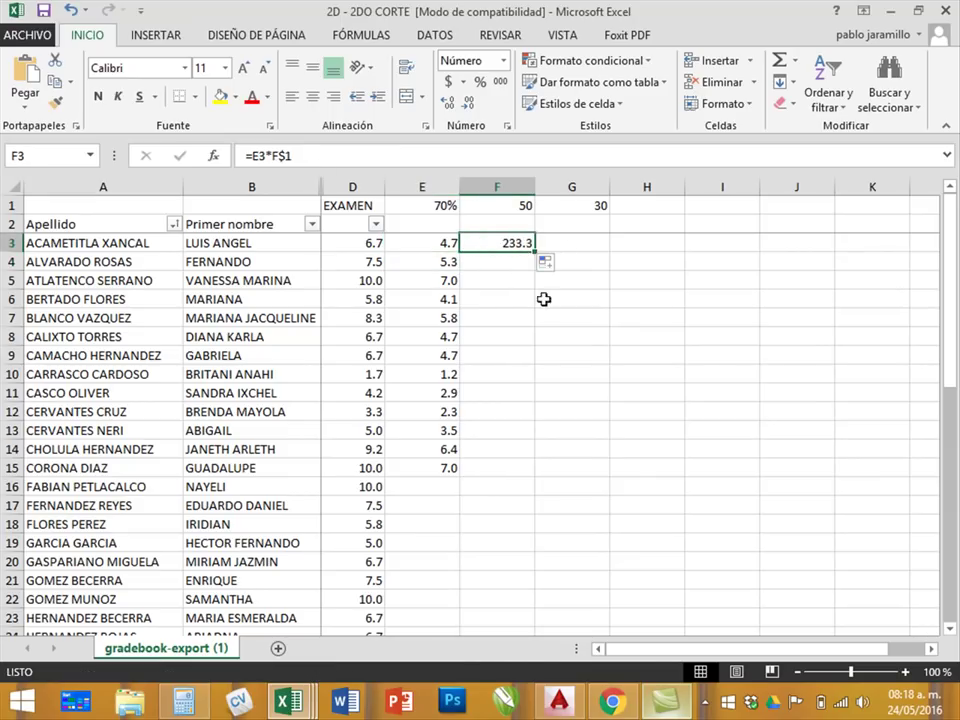
pyautogui.press('F2')
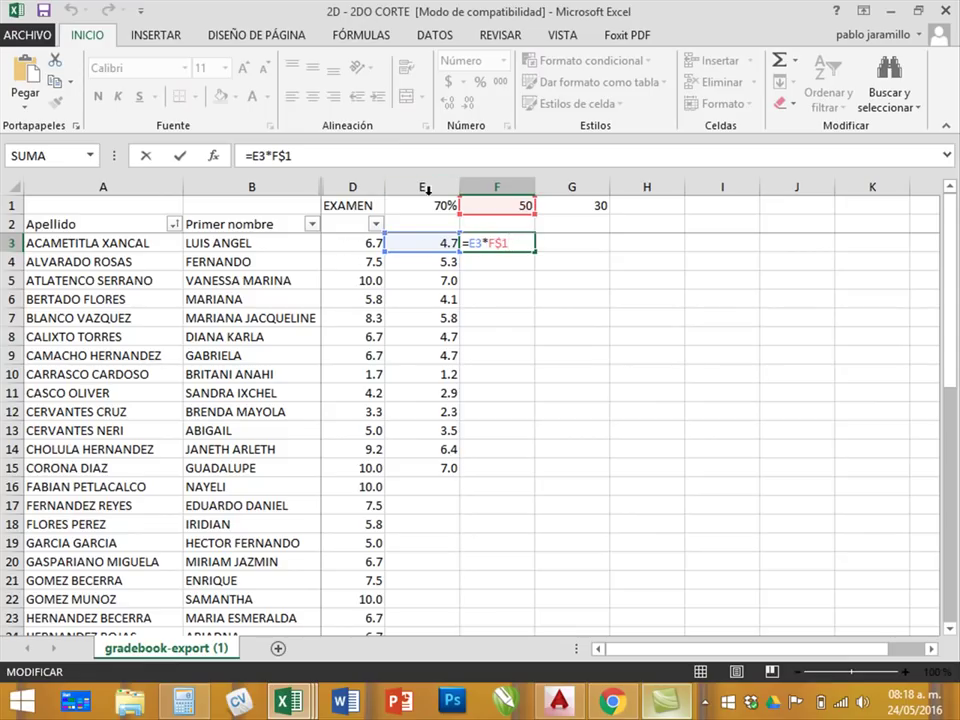
pyautogui.click(500, 238)
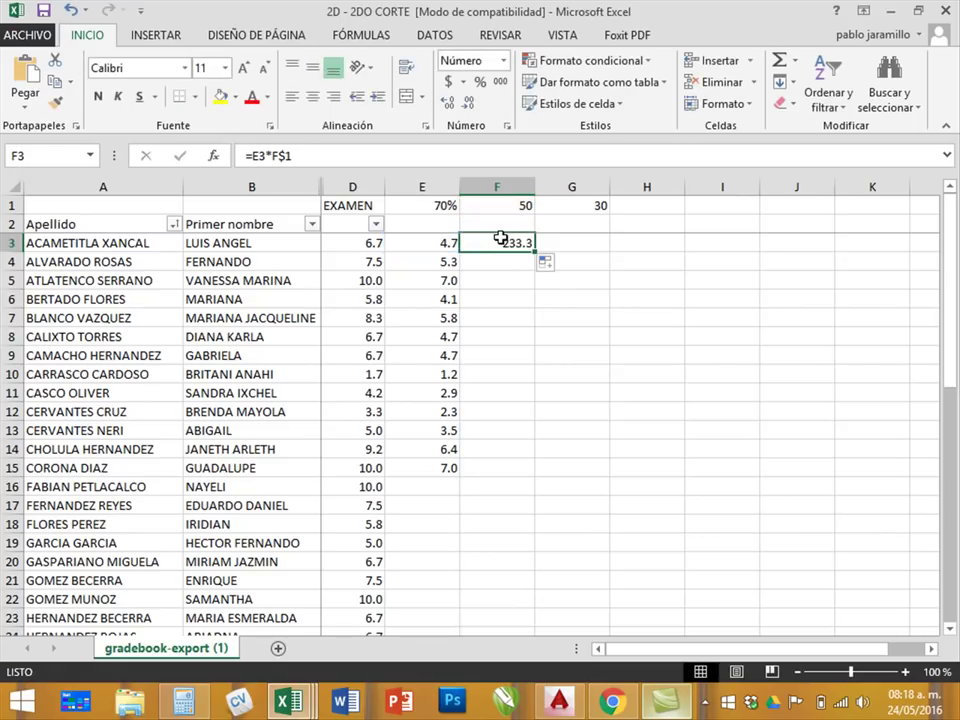
pyautogui.press('Delete')
# Step: Lock the score column in E3's formula so that it reads =$D3*E$1
pyautogui.click(430, 242)
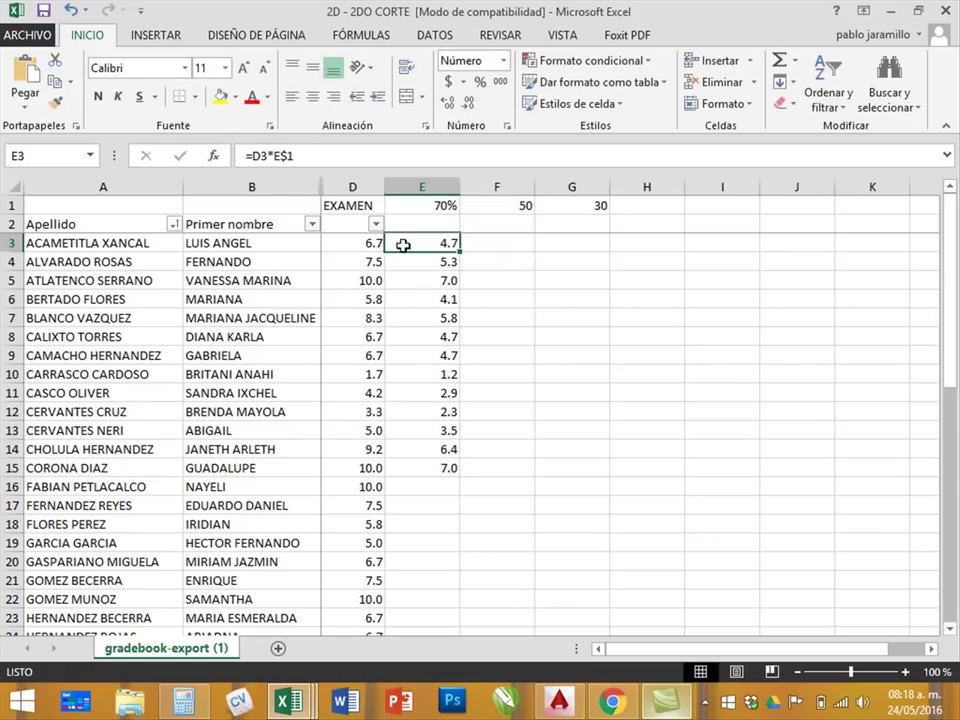
pyautogui.click(256, 156)
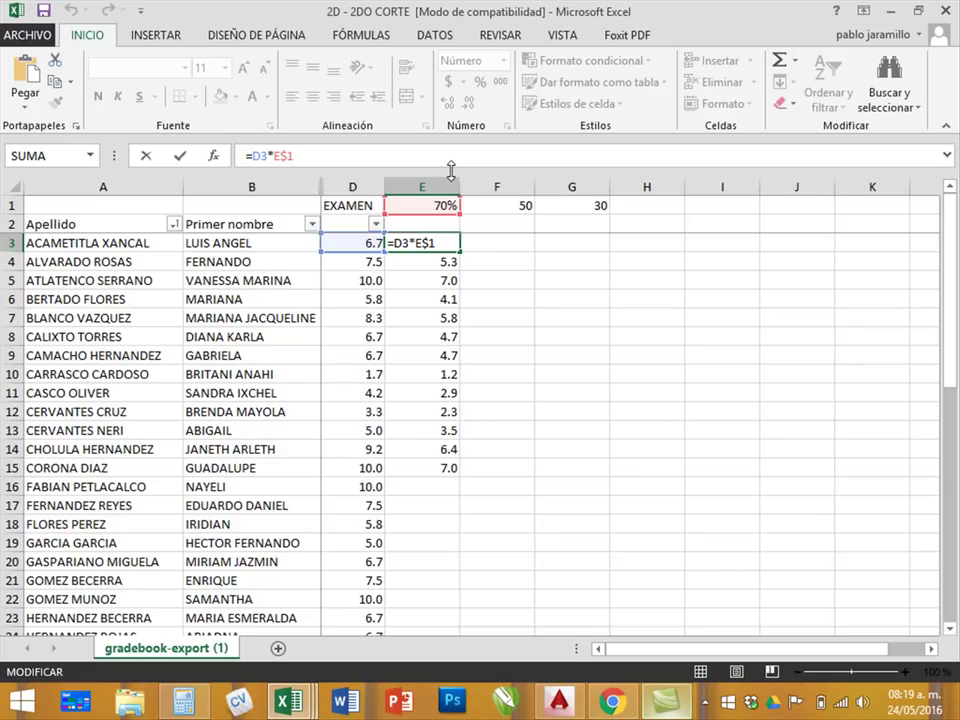
pyautogui.write('$')
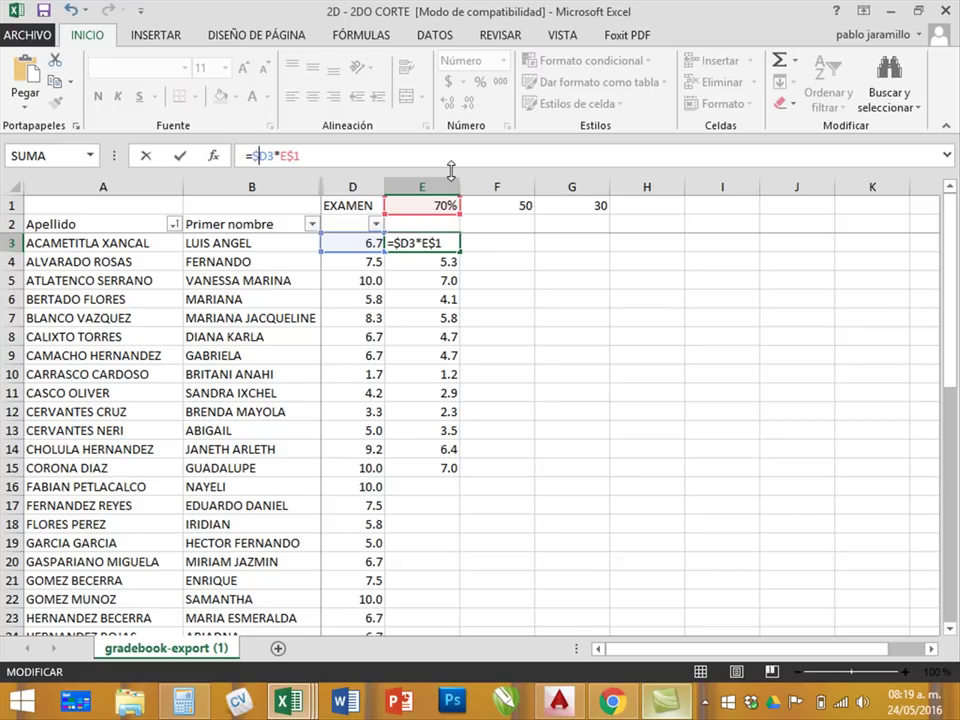
pyautogui.press('Return')
# Step: Copy the mixed-reference formula from E3 across to F3 and inspect its references
pyautogui.click(432, 240)
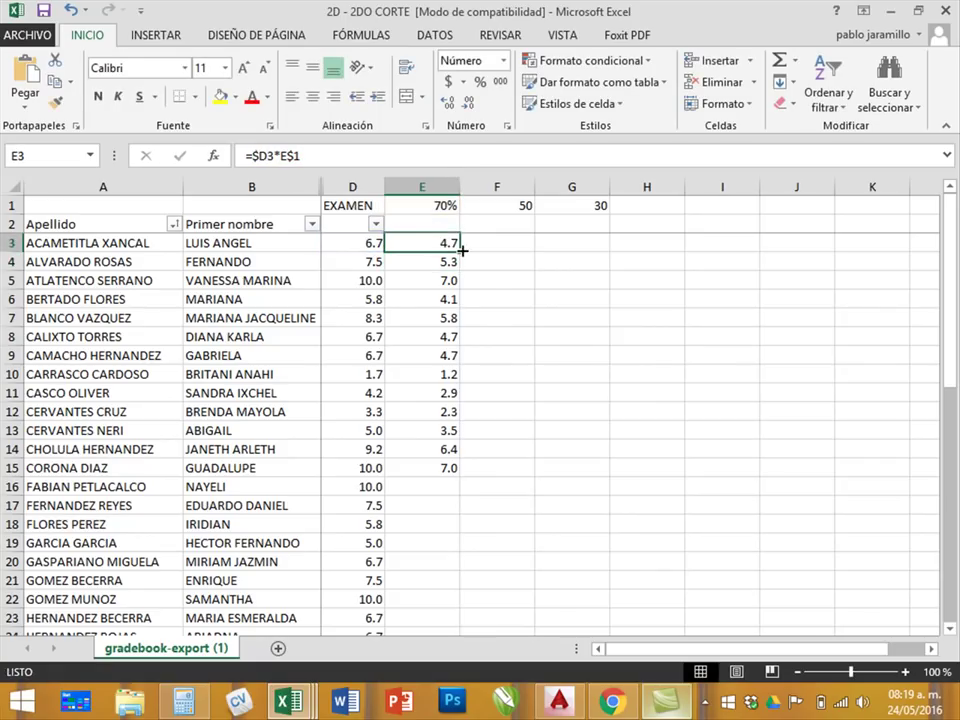
pyautogui.moveTo(462, 251); pyautogui.dragTo(514, 244)
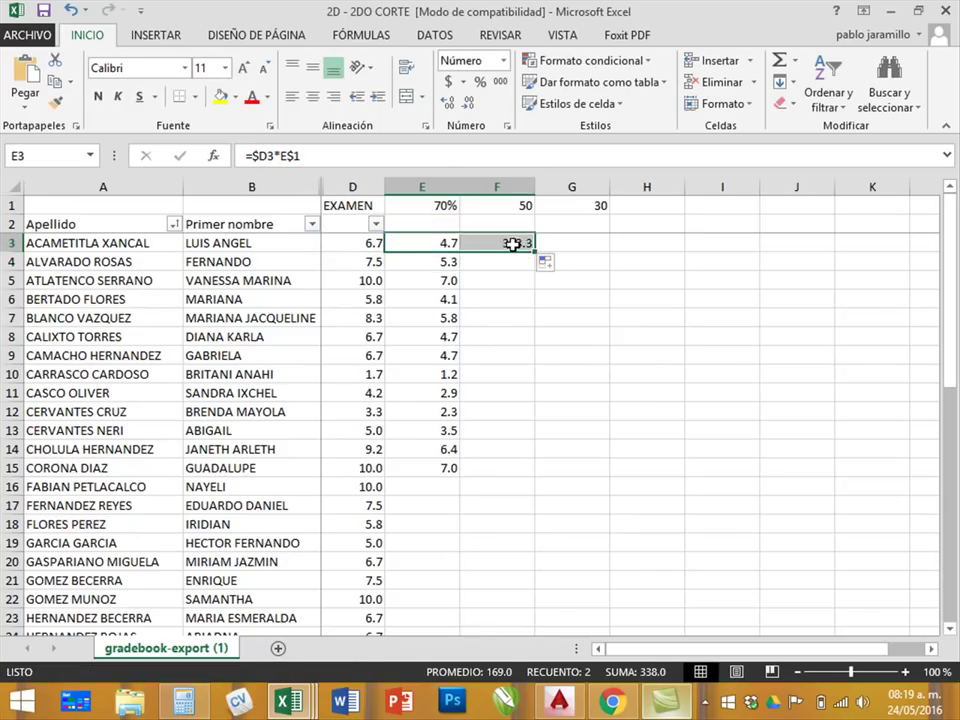
pyautogui.click(514, 244)
pyautogui.doubleClick(465, 250)
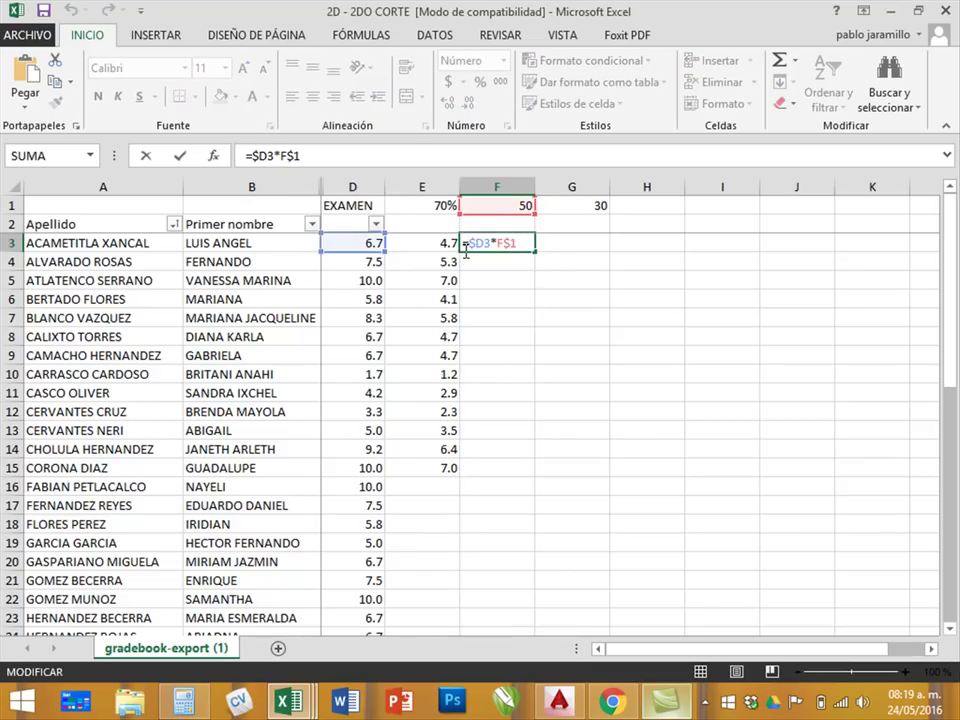
pyautogui.press('Return')
# Step: Set the weightings to the decimals .5 in F1 and .3 in G1
pyautogui.click(489, 204)
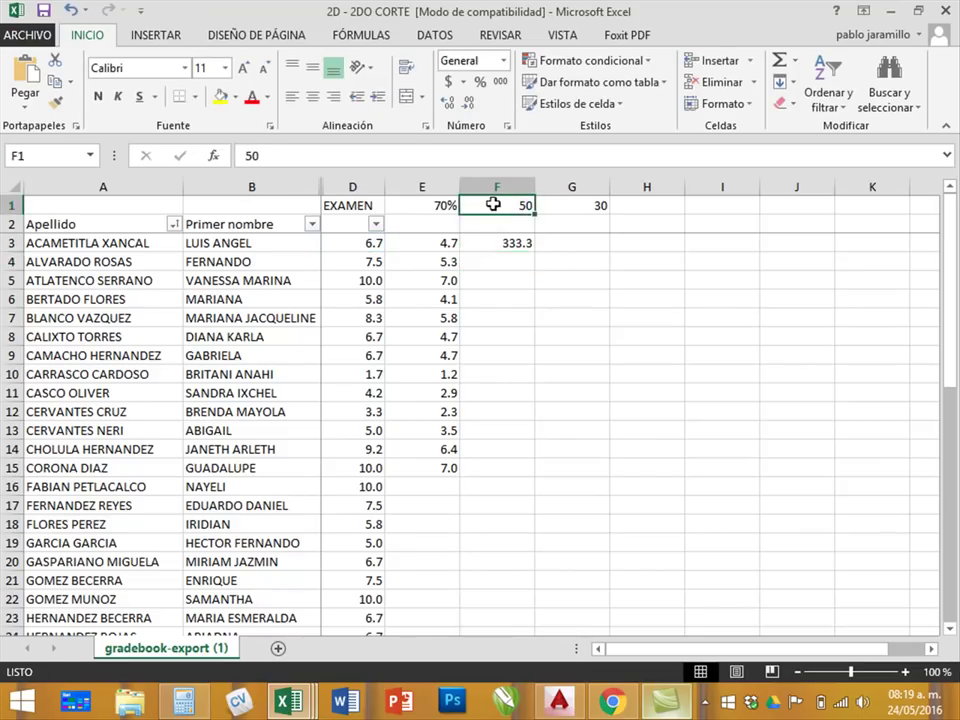
pyautogui.write('.')
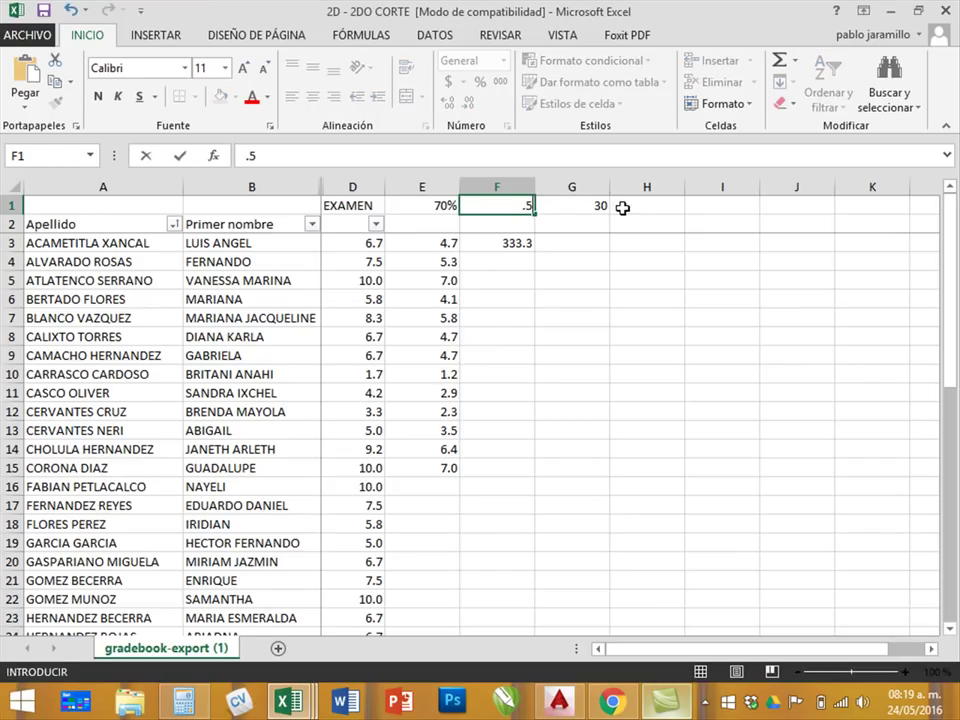
pyautogui.write('5')
pyautogui.press('Return')
pyautogui.press('Up')
pyautogui.press('Right')
pyautogui.write('.3')
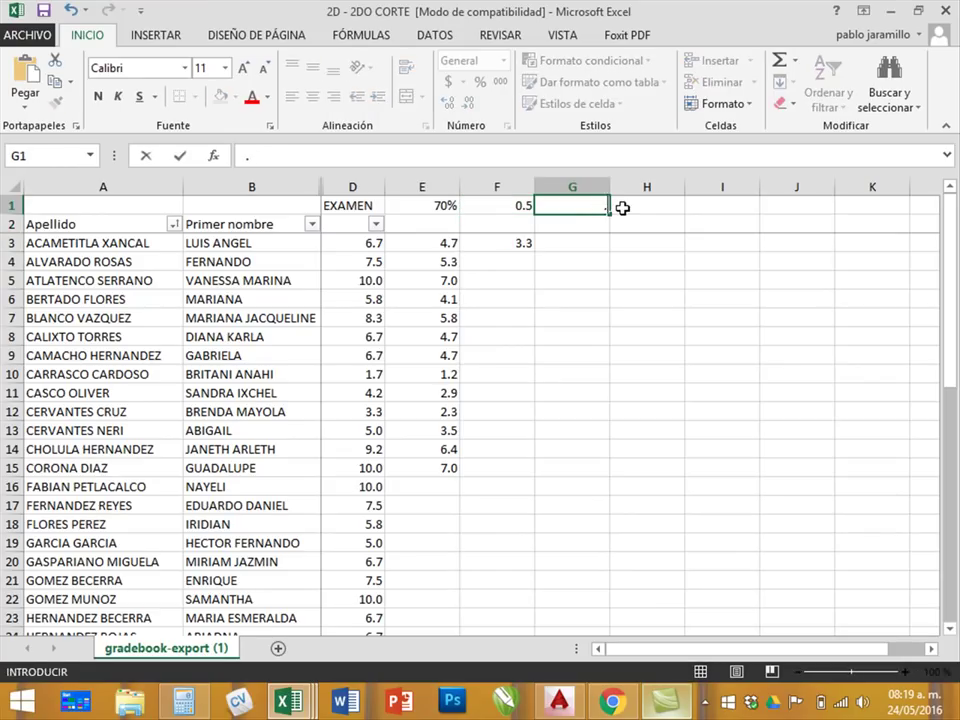
pyautogui.press('Return')
# Step: Apply the percentage format to the weightings in F1:G1 and check the formula in F3
pyautogui.click(510, 205)
pyautogui.keyDown('shift'); pyautogui.click(583, 206); pyautogui.keyUp('shift')
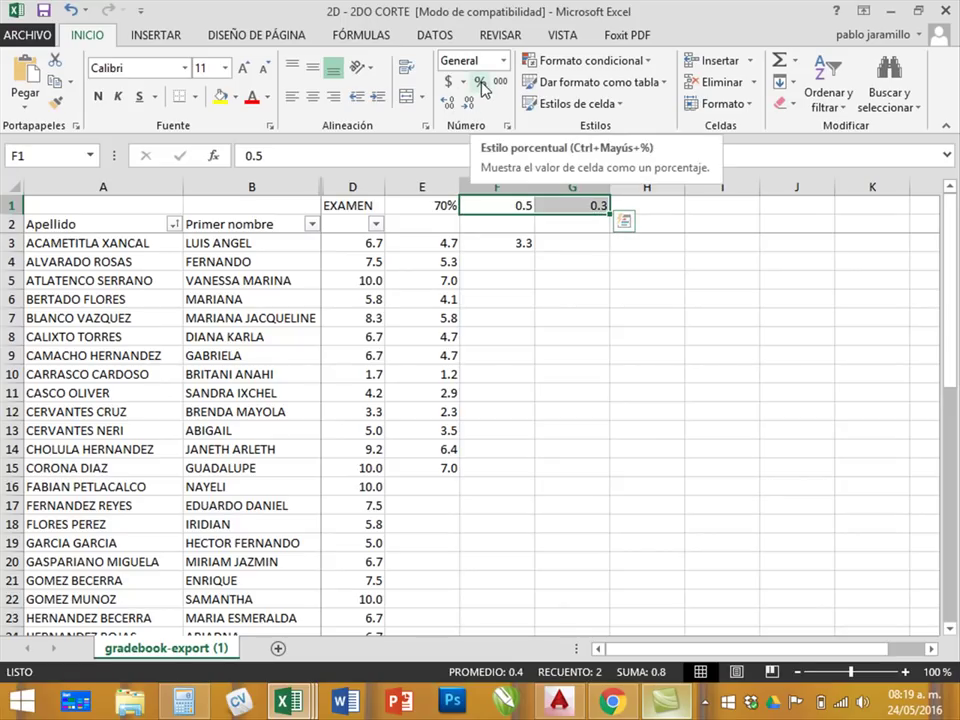
pyautogui.click(480, 83)
pyautogui.click(581, 296)
pyautogui.click(523, 242)
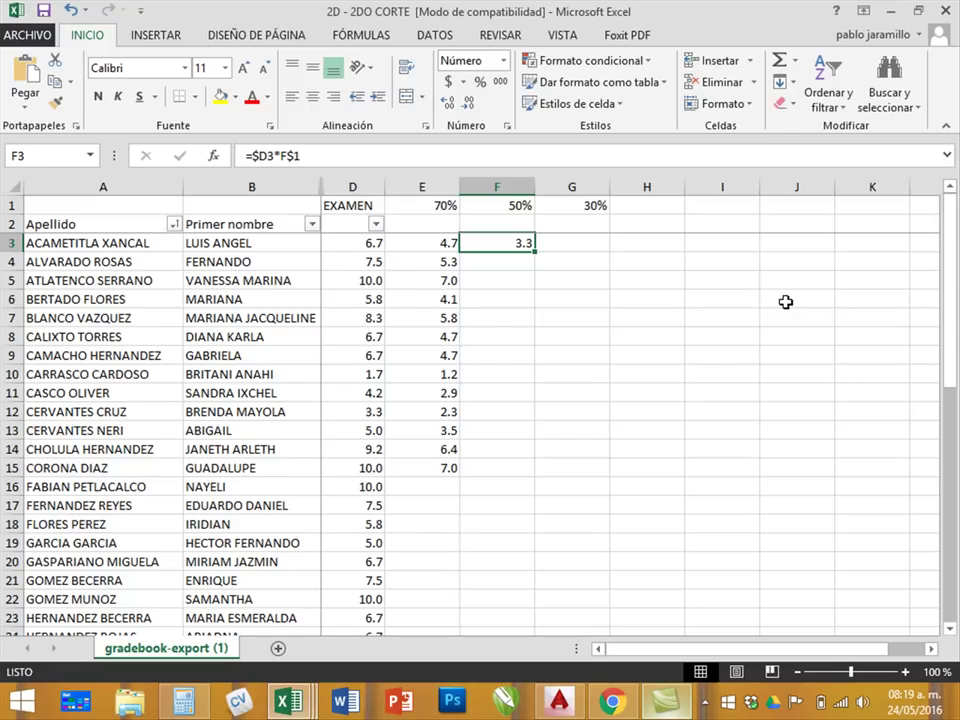
# Step: Fill the formula =$D3*E$1 from E3 across and down through G15
pyautogui.click(365, 279)
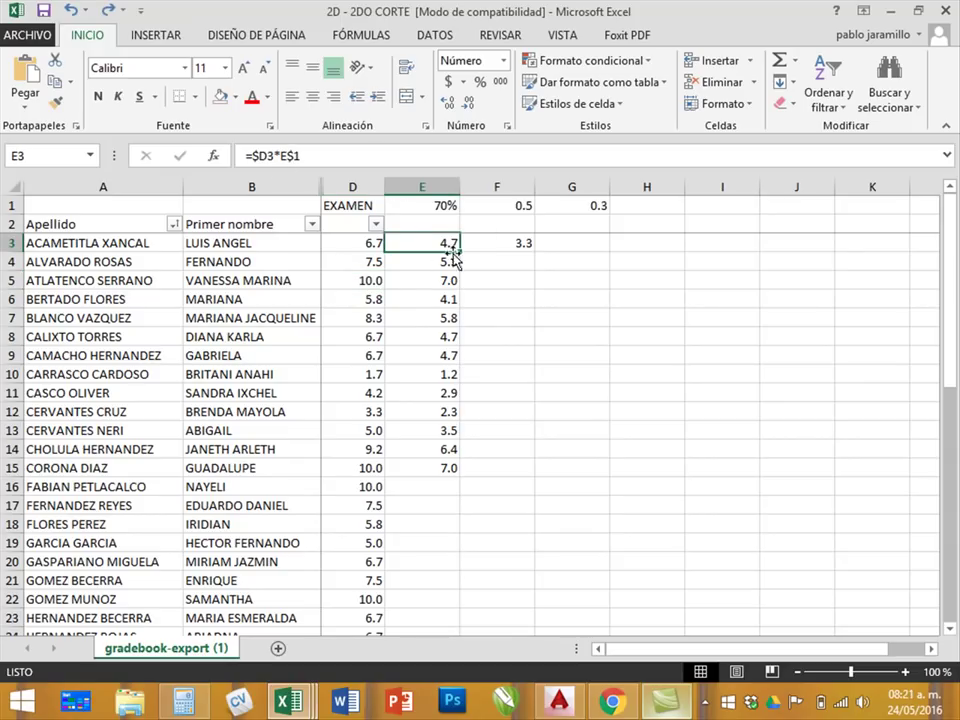
pyautogui.moveTo(458, 252); pyautogui.dragTo(593, 480)
pyautogui.click(499, 336)
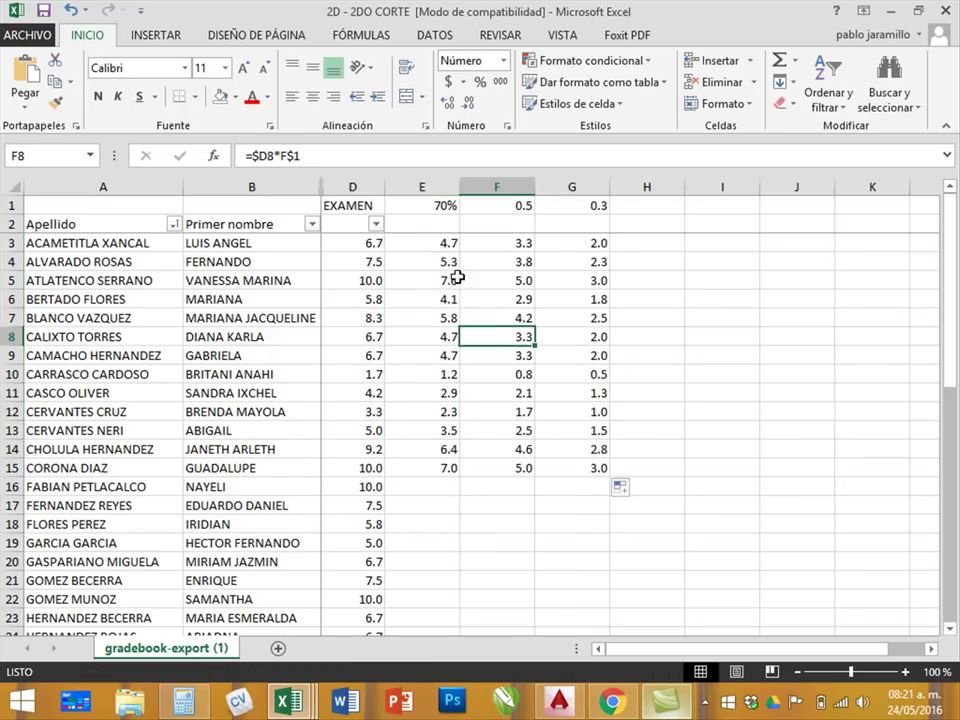
# Step: Examine the filled formulas in rows 3 to 5 of columns E and F to compare their row and column references
pyautogui.click(437, 244)
pyautogui.click(503, 249)
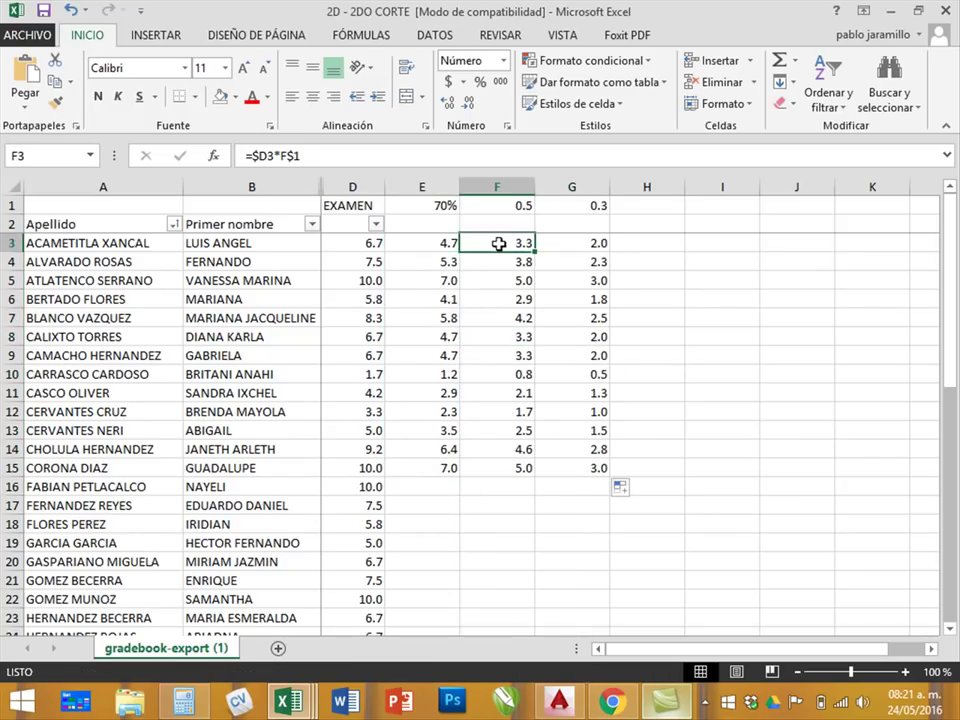
pyautogui.click(446, 243)
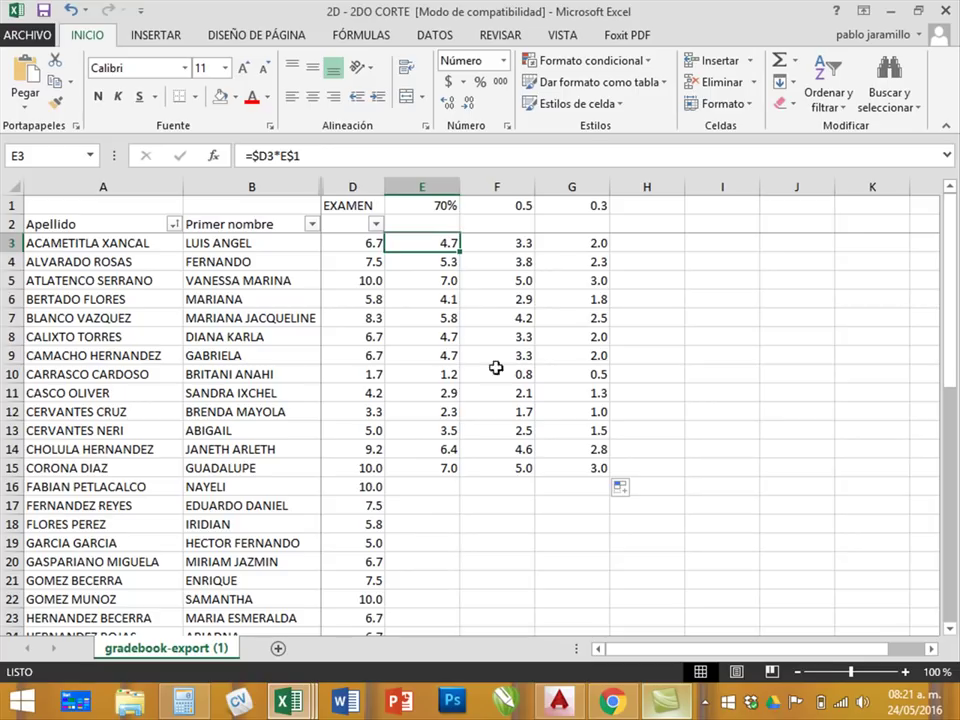
pyautogui.click(448, 262)
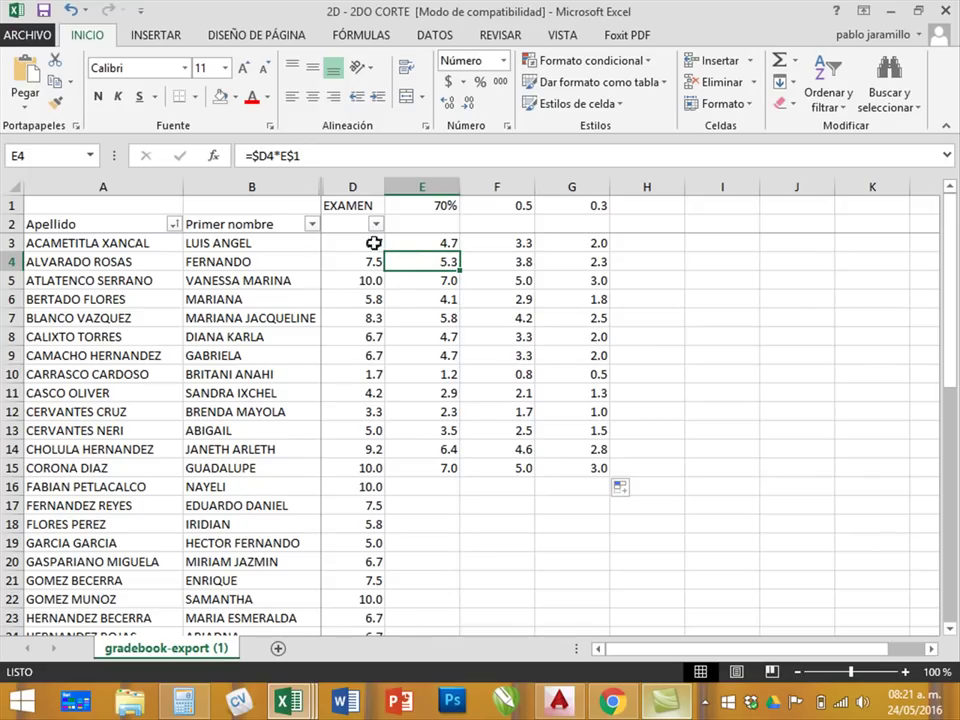
pyautogui.click(416, 243)
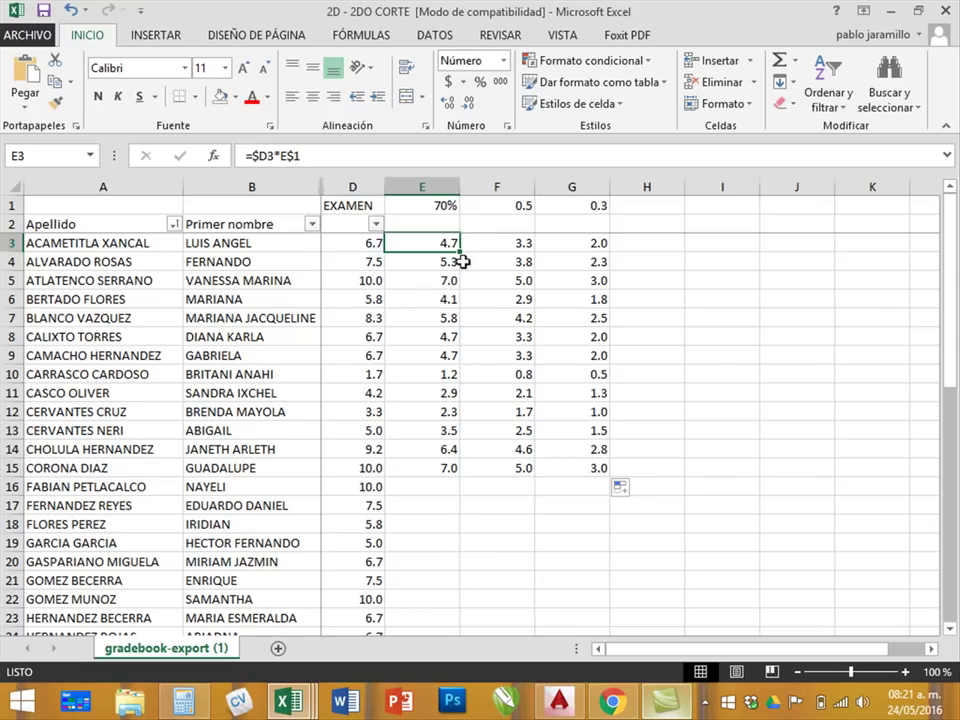
pyautogui.click(410, 279)
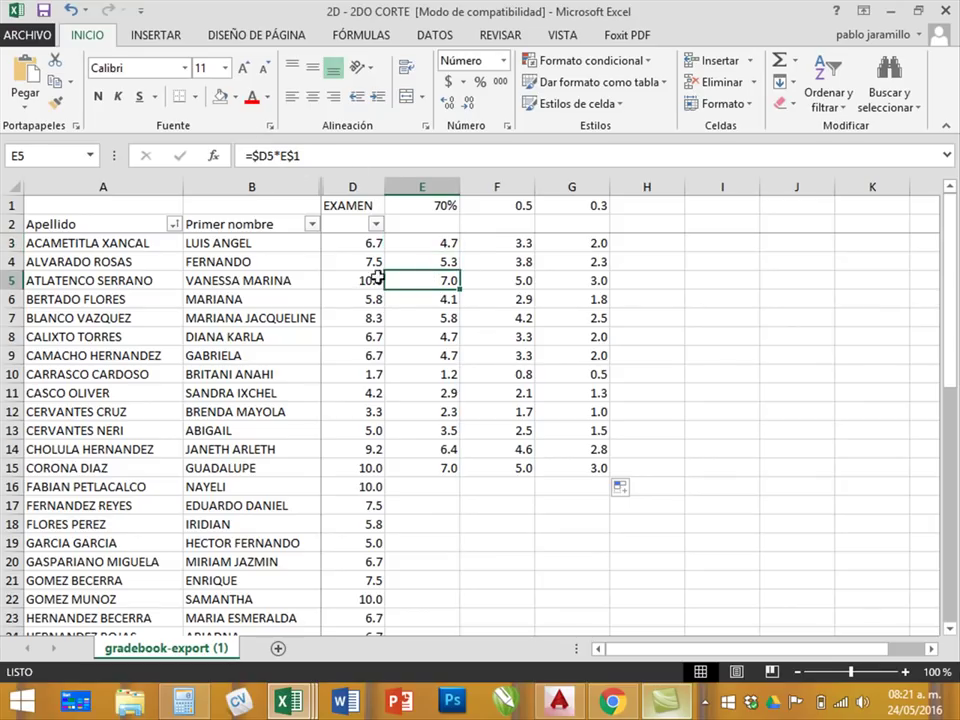
pyautogui.click(494, 283)
# Step: Format the weightings in F1 and G1 as percentages
pyautogui.click(505, 205)
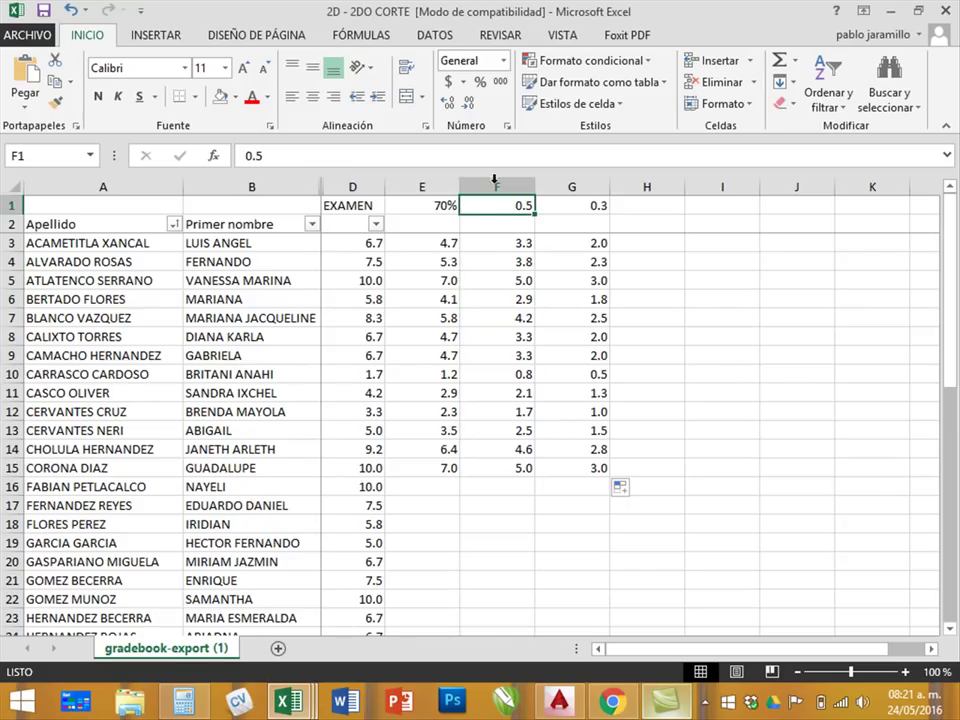
pyautogui.click(480, 83)
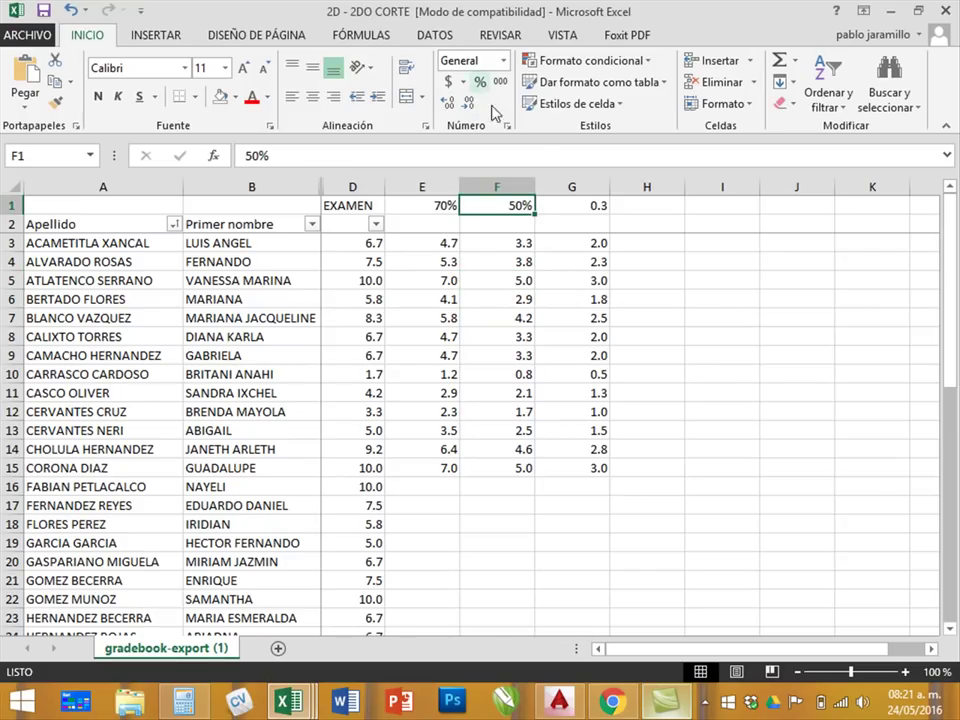
pyautogui.click(574, 202)
pyautogui.click(481, 83)
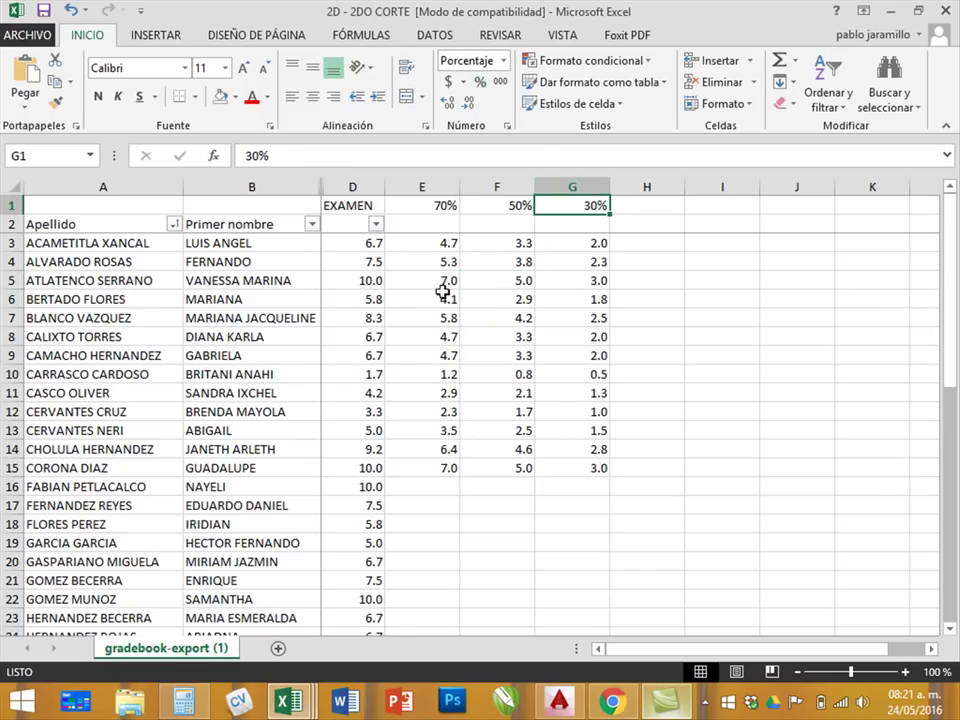
# Step: Check the weighted score formulas across E5, F5 and G5, and the one in G3
pyautogui.click(455, 281)
pyautogui.click(493, 280)
pyautogui.click(591, 281)
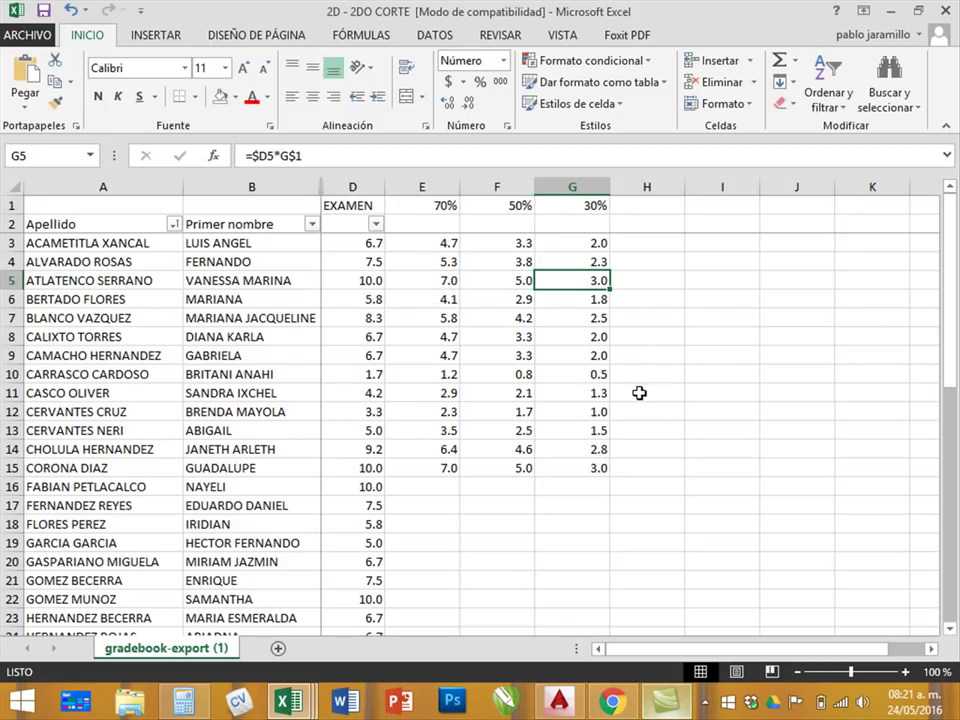
pyautogui.click(589, 244)
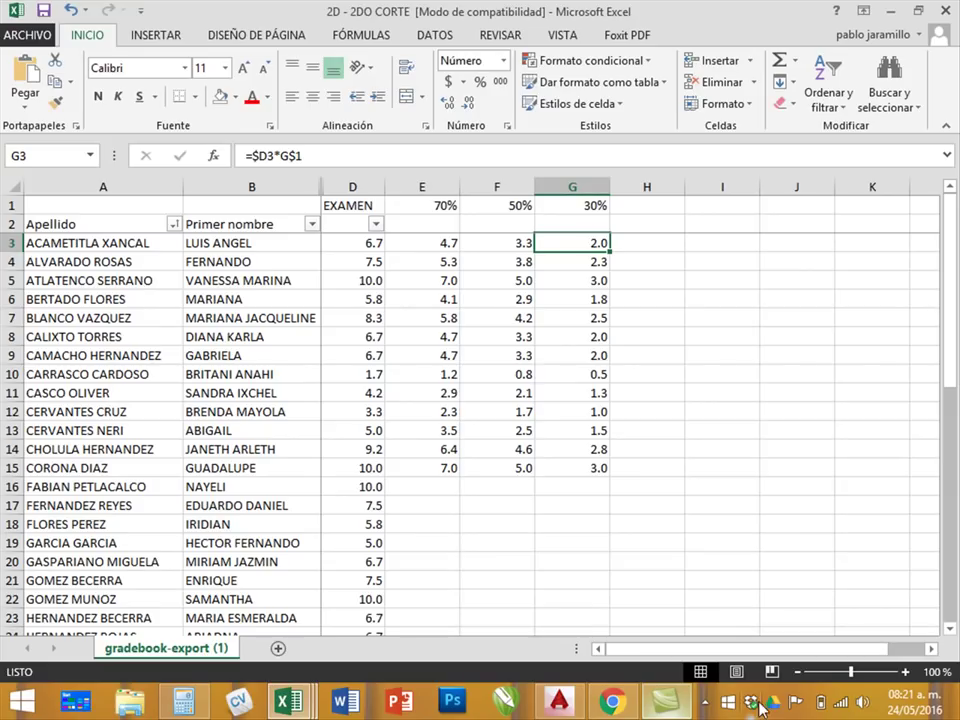
pyautogui.click(674, 704)
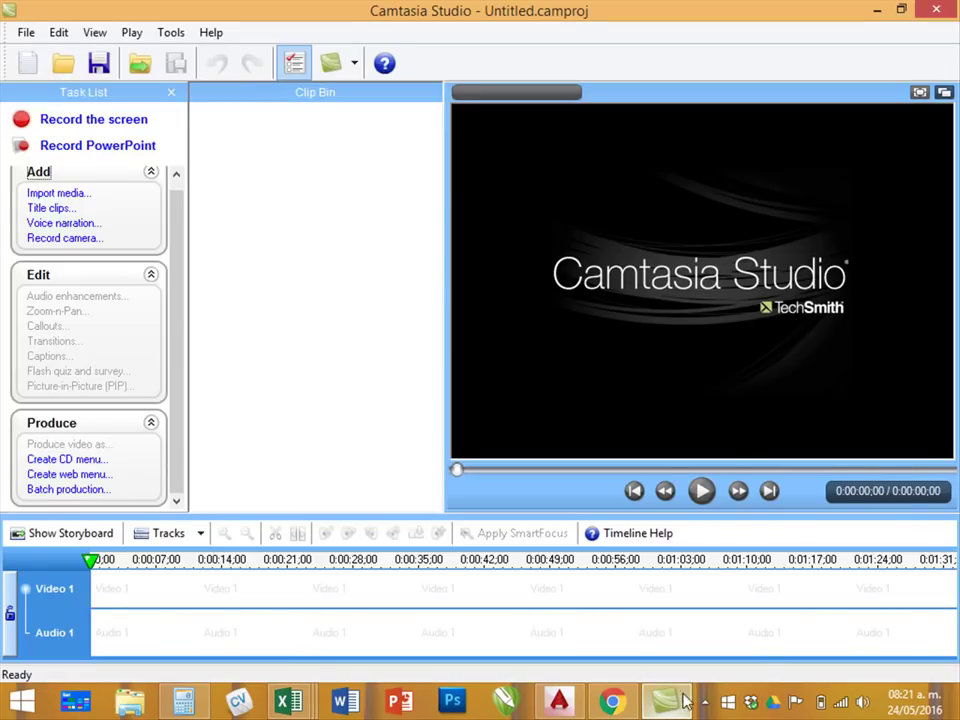
pyautogui.click(704, 703)
pyautogui.click(676, 607)
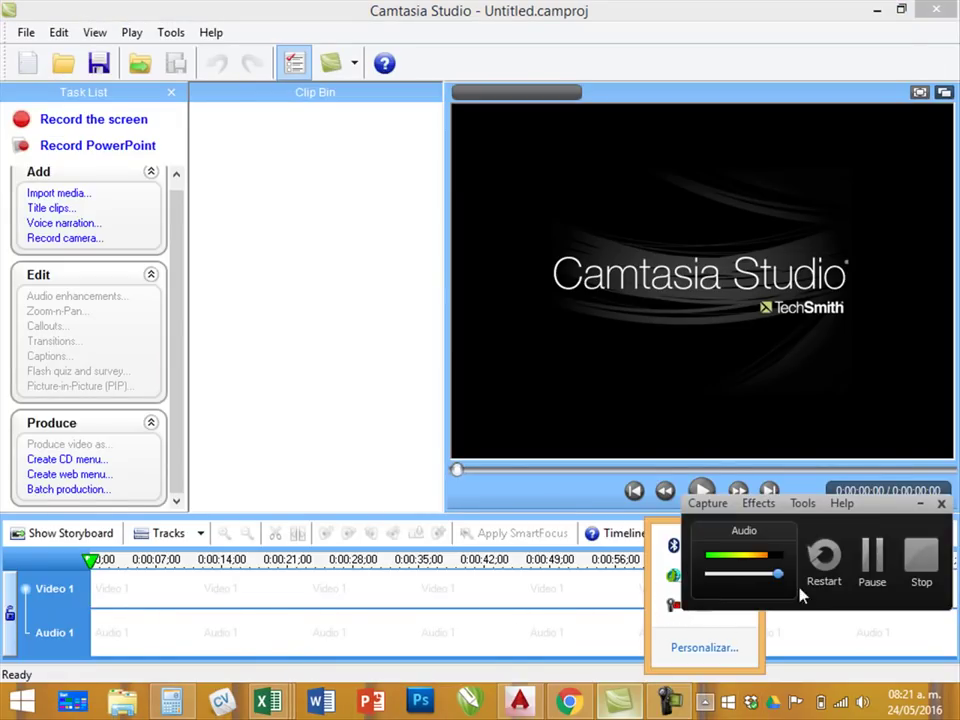